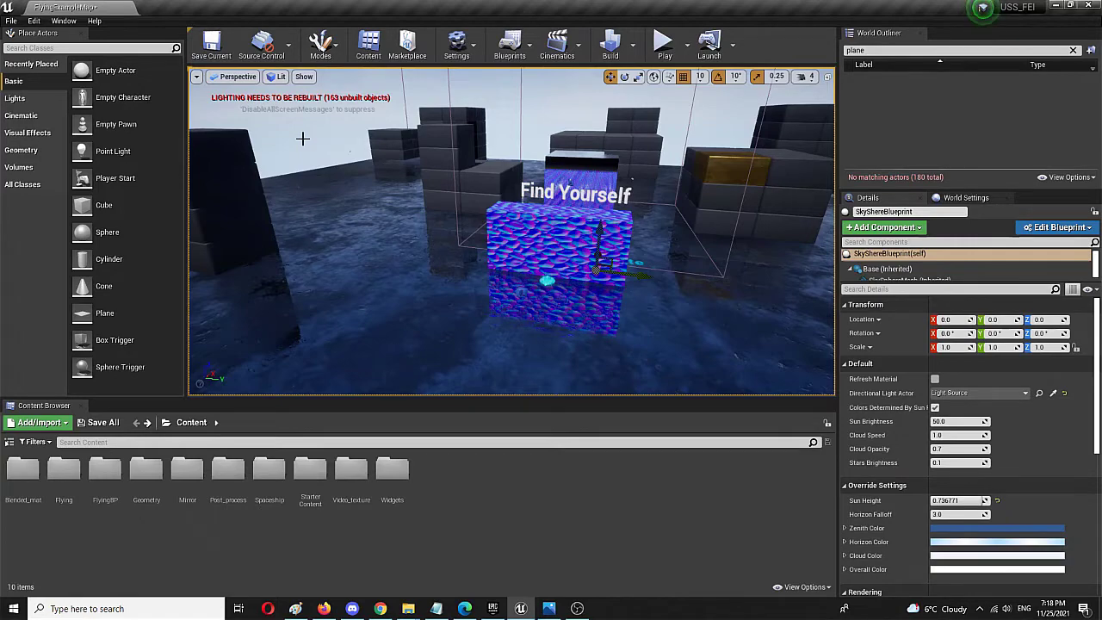
# Create a new folder named TSM under Content and open it
pyautogui.moveTo(330, 261)
pyautogui.mouseDown(button='right')
pyautogui.moveTo(362, 250)
pyautogui.moveTo(327, 259)
pyautogui.mouseUp(button='right')
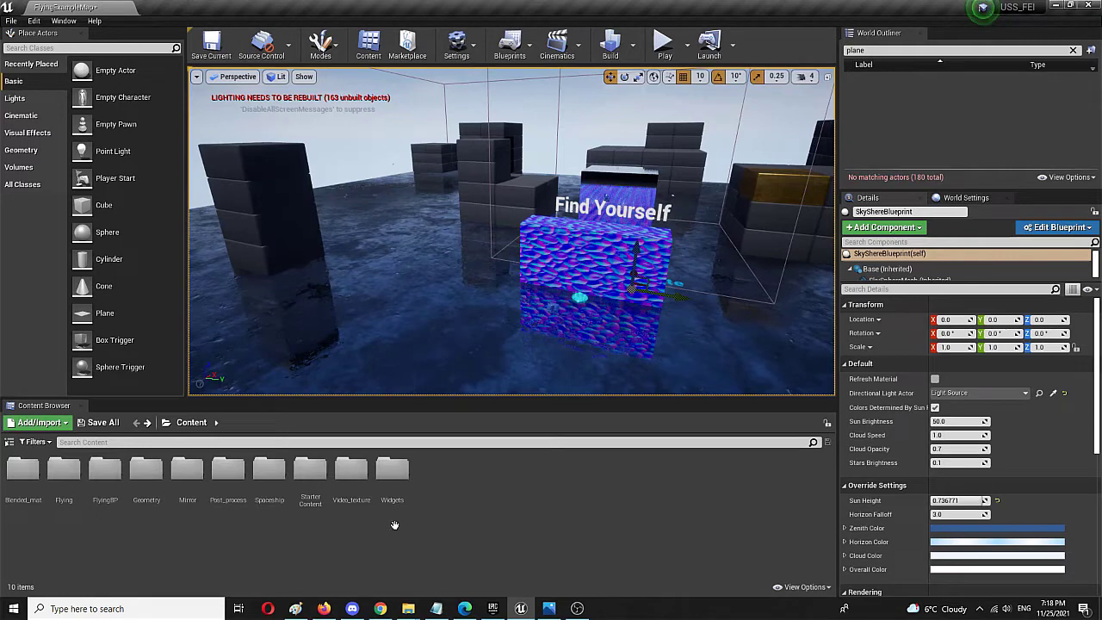
pyautogui.rightClick(507, 497)
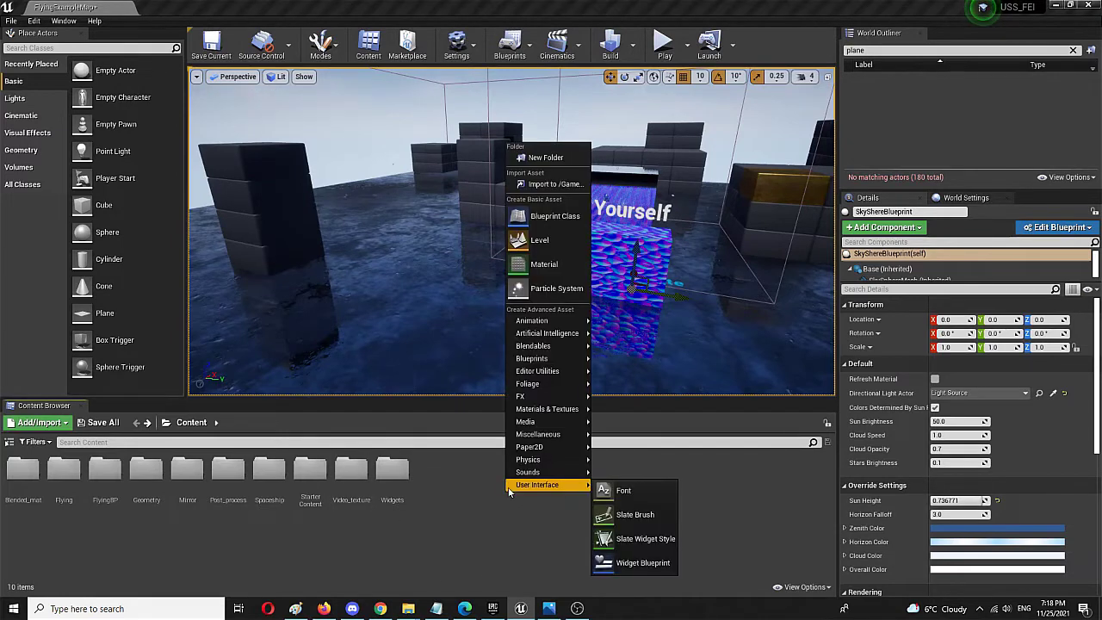
pyautogui.click(553, 159)
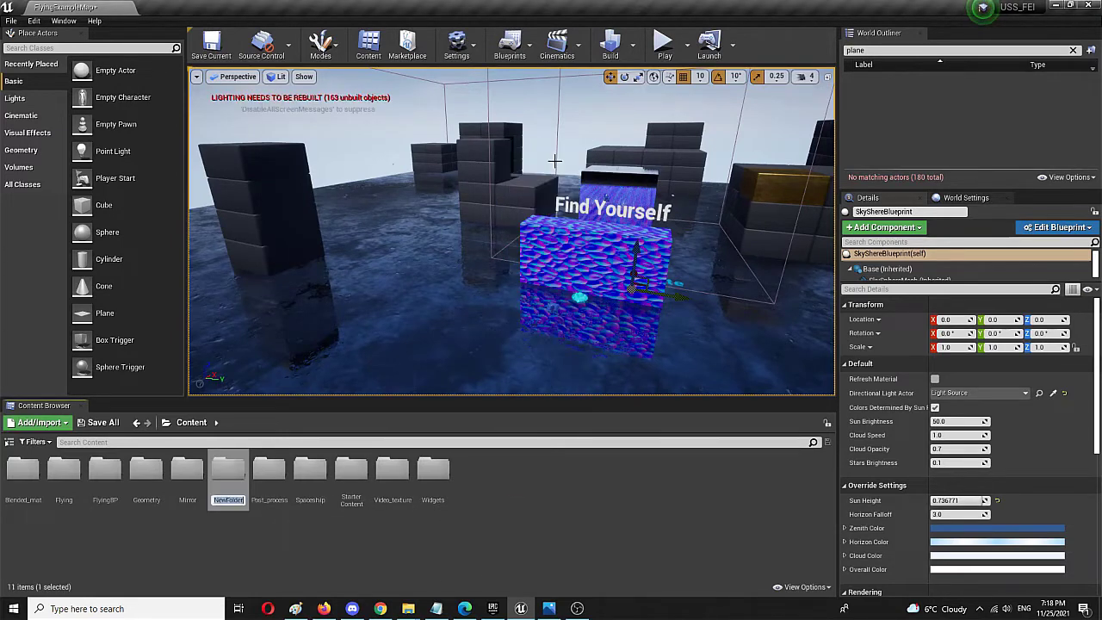
pyautogui.write('Te')
pyautogui.write('M')
pyautogui.press('Return')
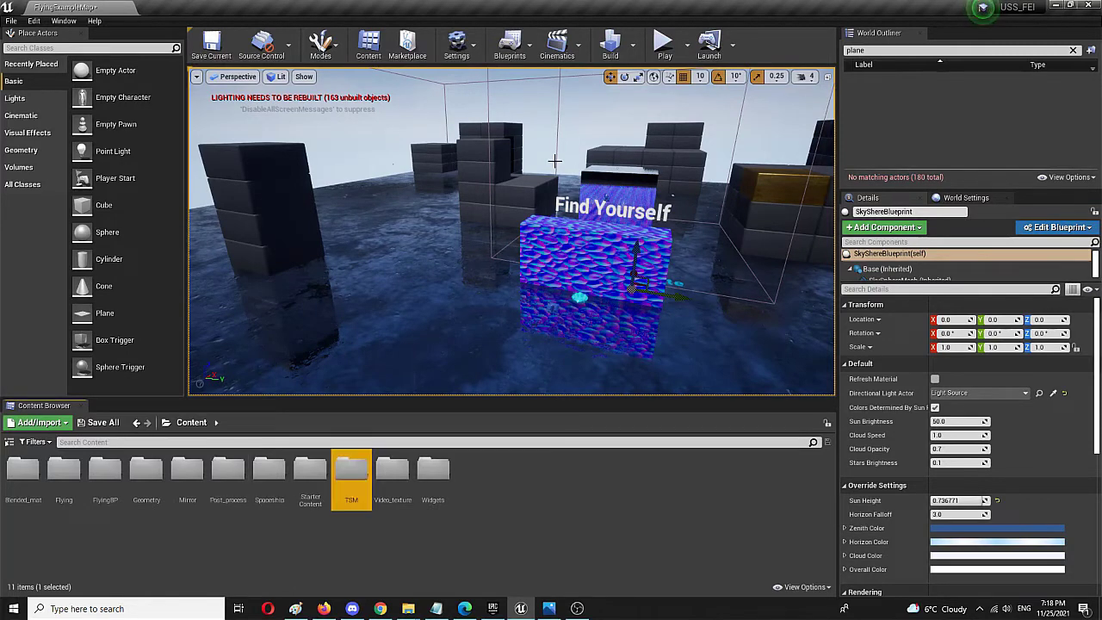
pyautogui.doubleClick(342, 473)
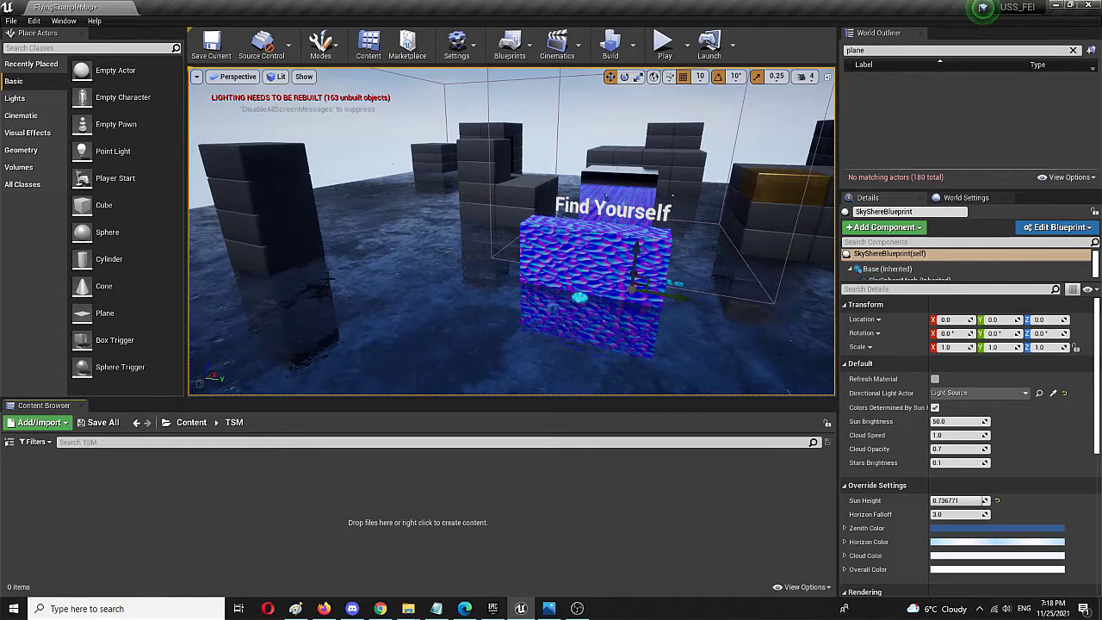
# Add a new material asset in the folder and name it TSM
pyautogui.rightClick(73, 501)
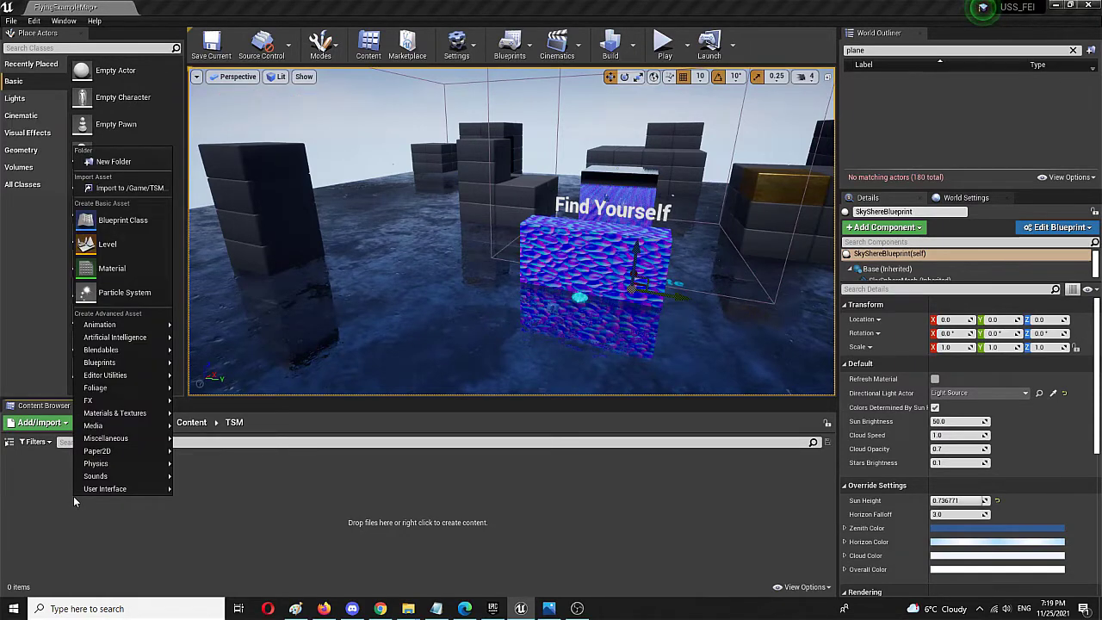
pyautogui.press('Escape')
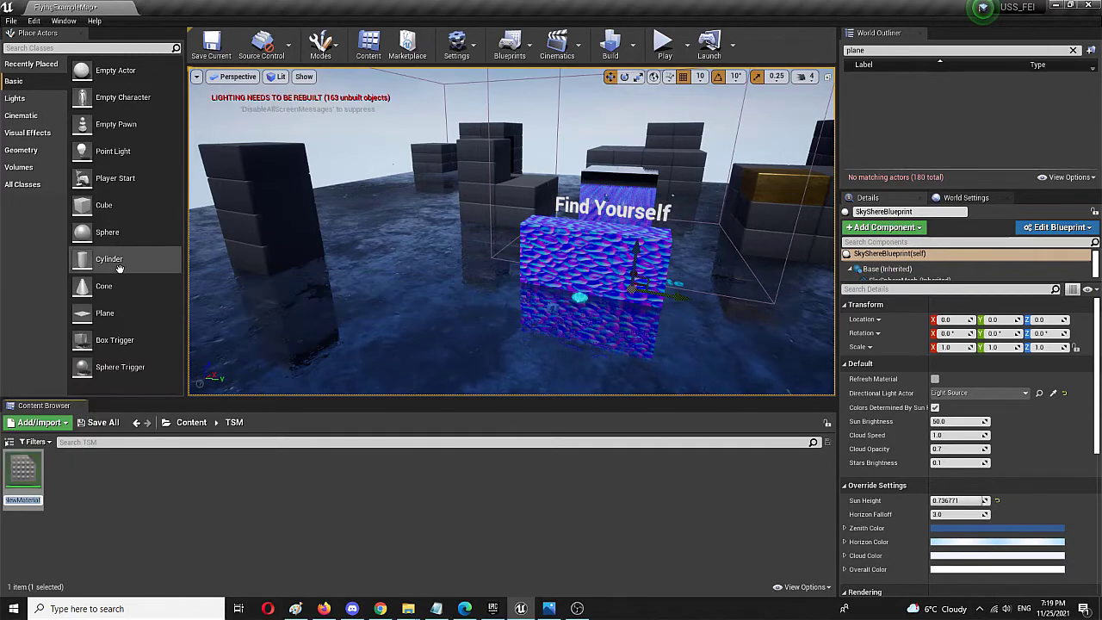
pyautogui.write('R')
pyautogui.press('BackSpace')
pyautogui.write('TSM')
pyautogui.press('Return')
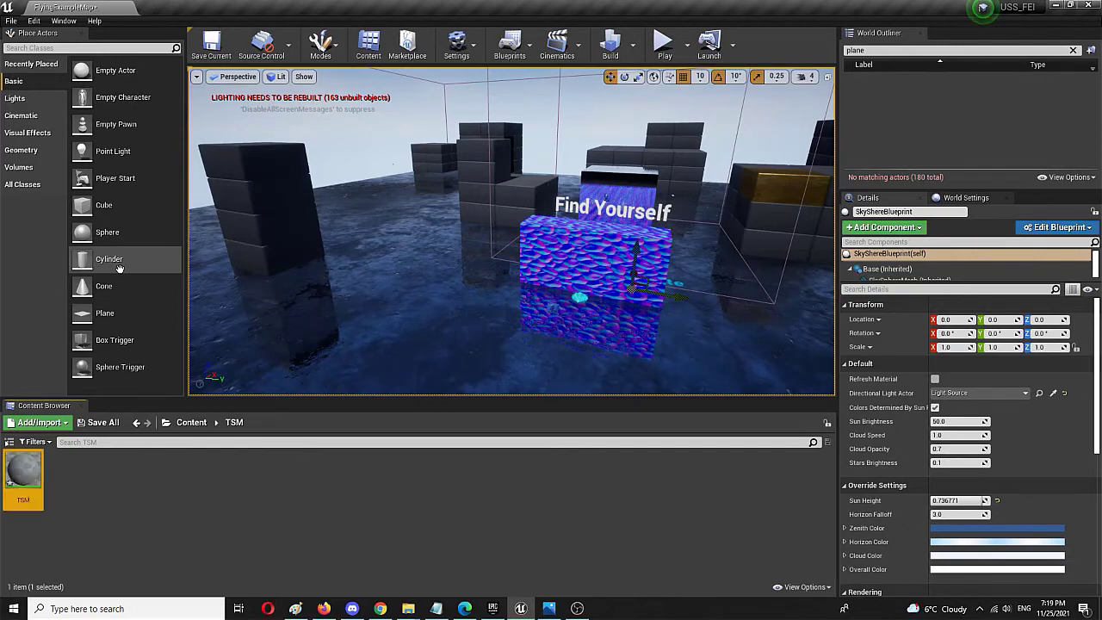
# Open the TSM material and place two black Constant3Vector nodes, one above the other, left of the output
pyautogui.doubleClick(27, 470)
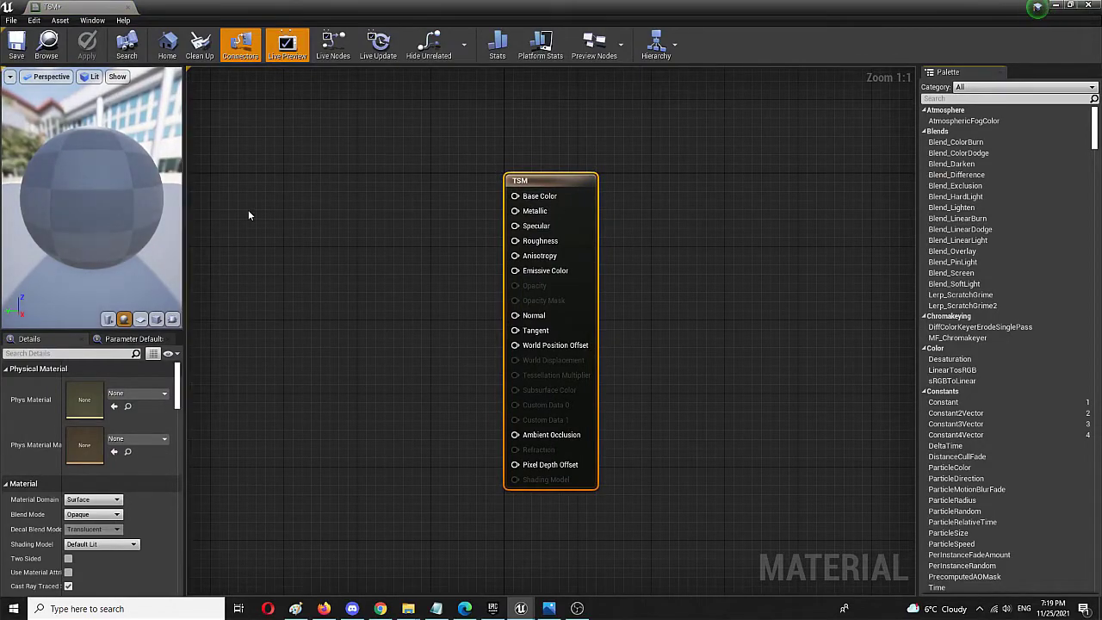
pyautogui.moveTo(270, 213); pyautogui.dragTo(453, 241, button='right')
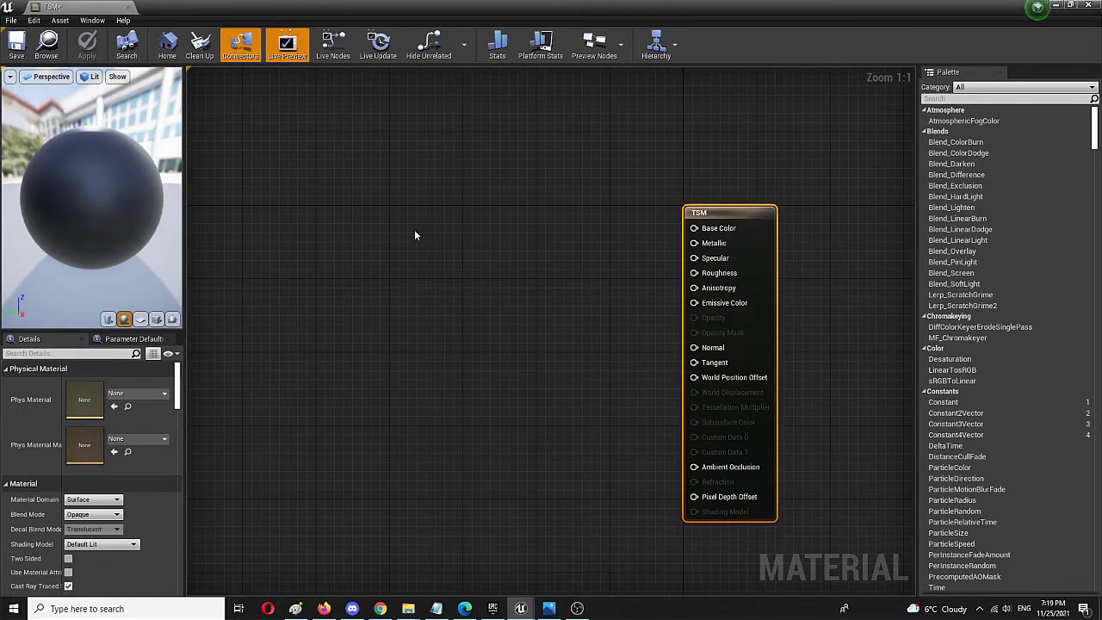
pyautogui.click(415, 229)
pyautogui.moveTo(433, 233); pyautogui.dragTo(404, 224)
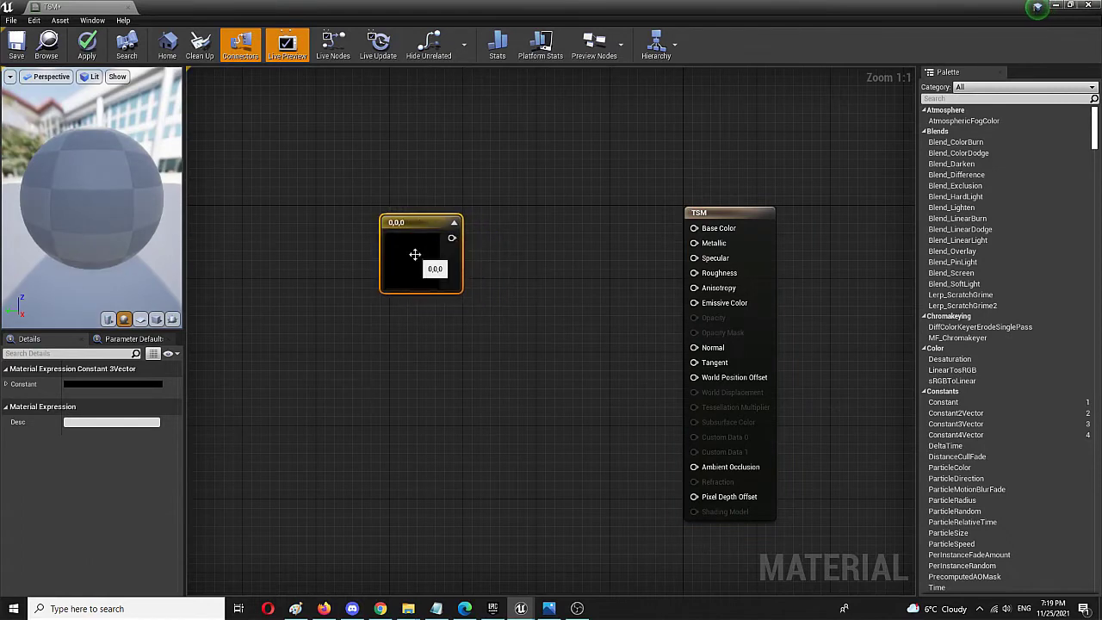
pyautogui.hotkey('ctrl', 'w')
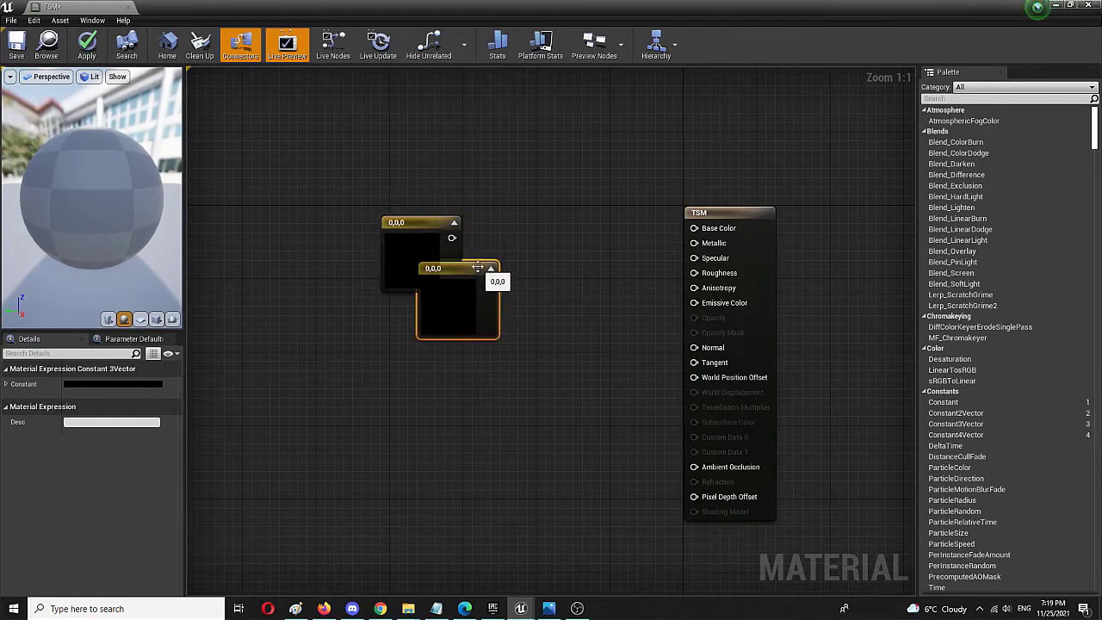
pyautogui.moveTo(484, 275); pyautogui.dragTo(446, 330)
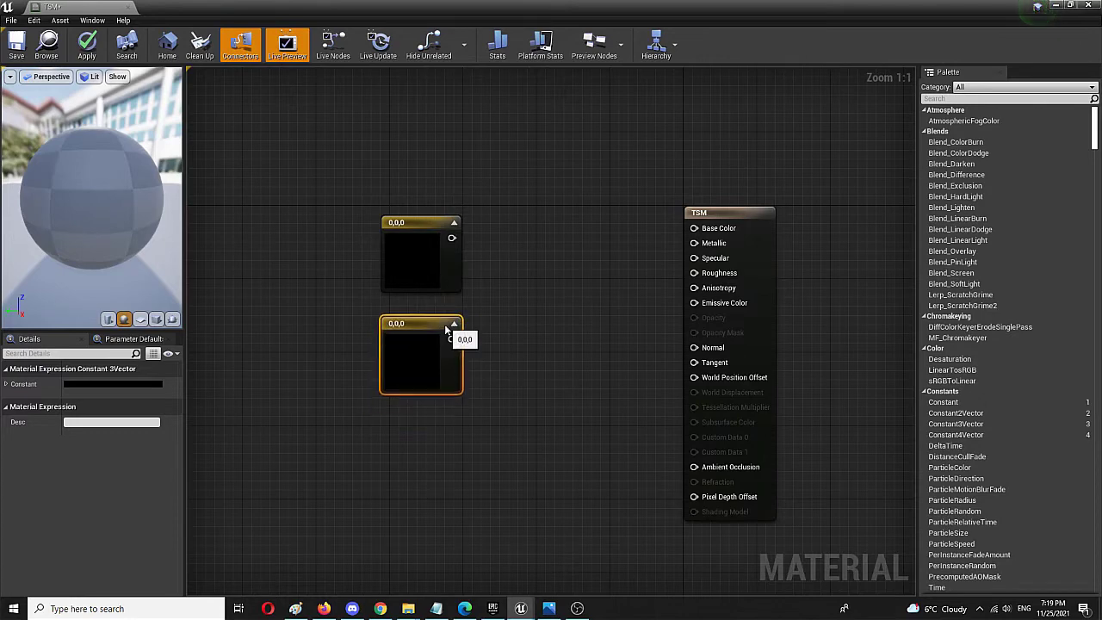
pyautogui.click(402, 249)
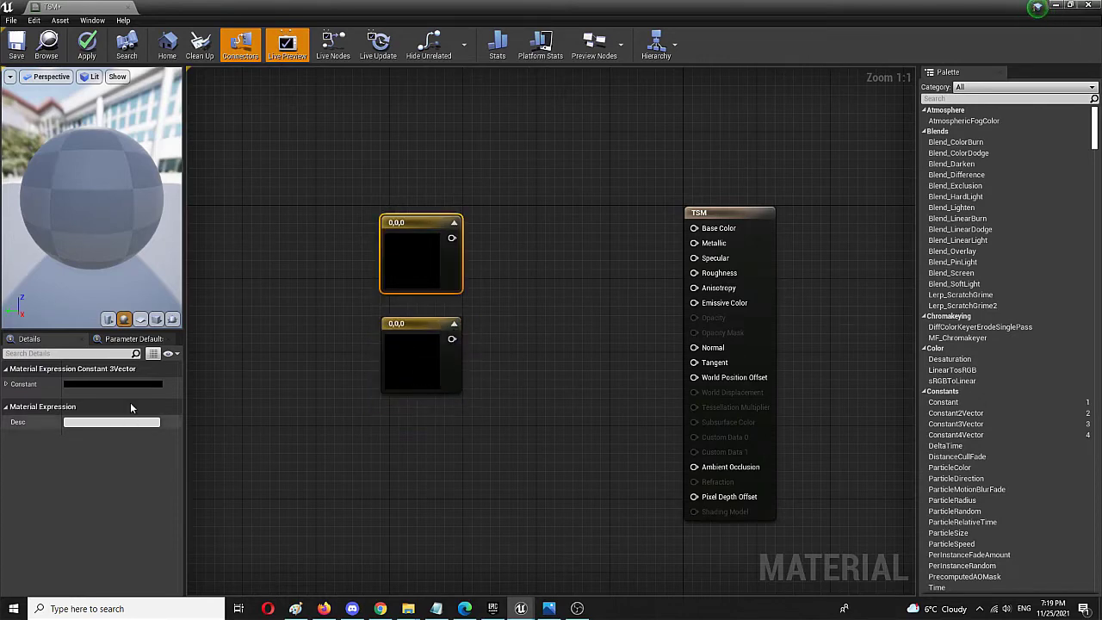
# Give the upper constant node a magenta colour of 0.688, 0.0229, 0.609
pyautogui.click(88, 383)
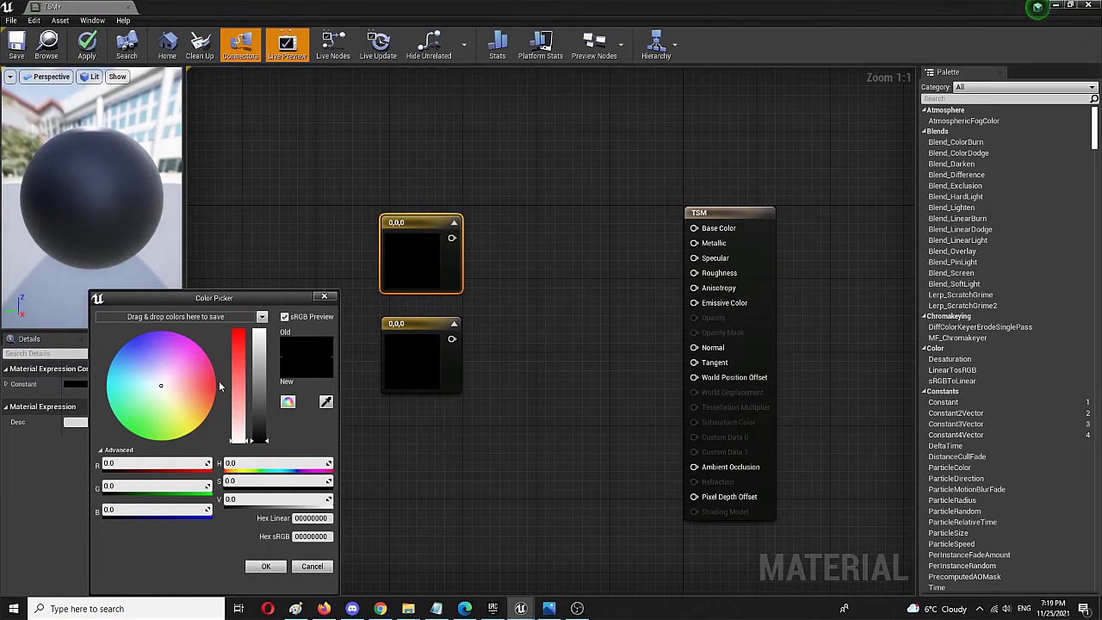
pyautogui.click(193, 344)
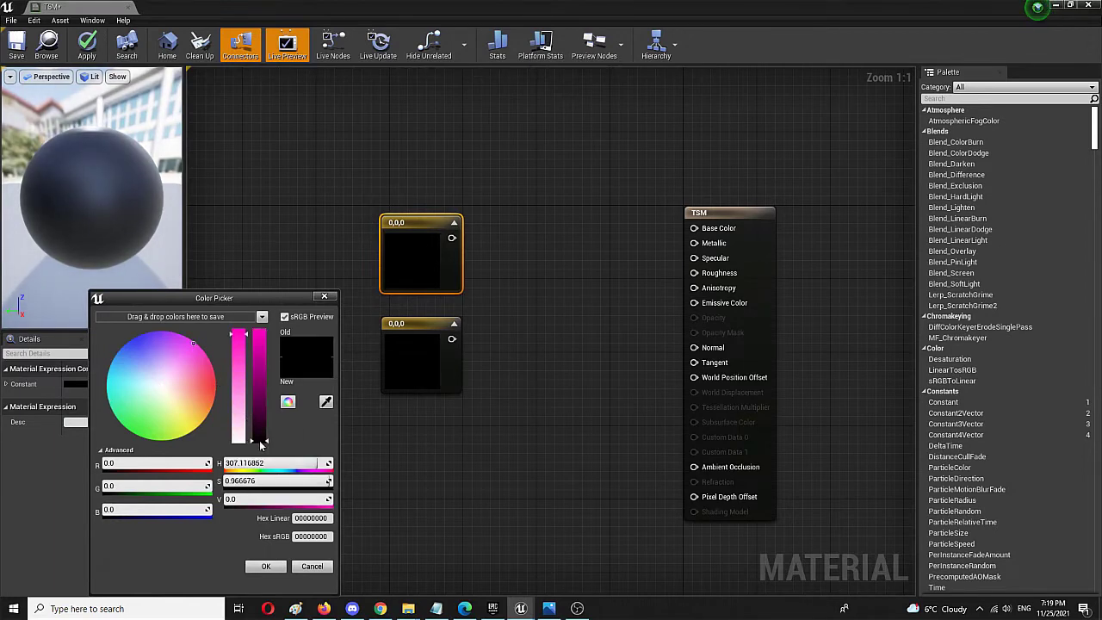
pyautogui.moveTo(263, 444); pyautogui.dragTo(263, 366)
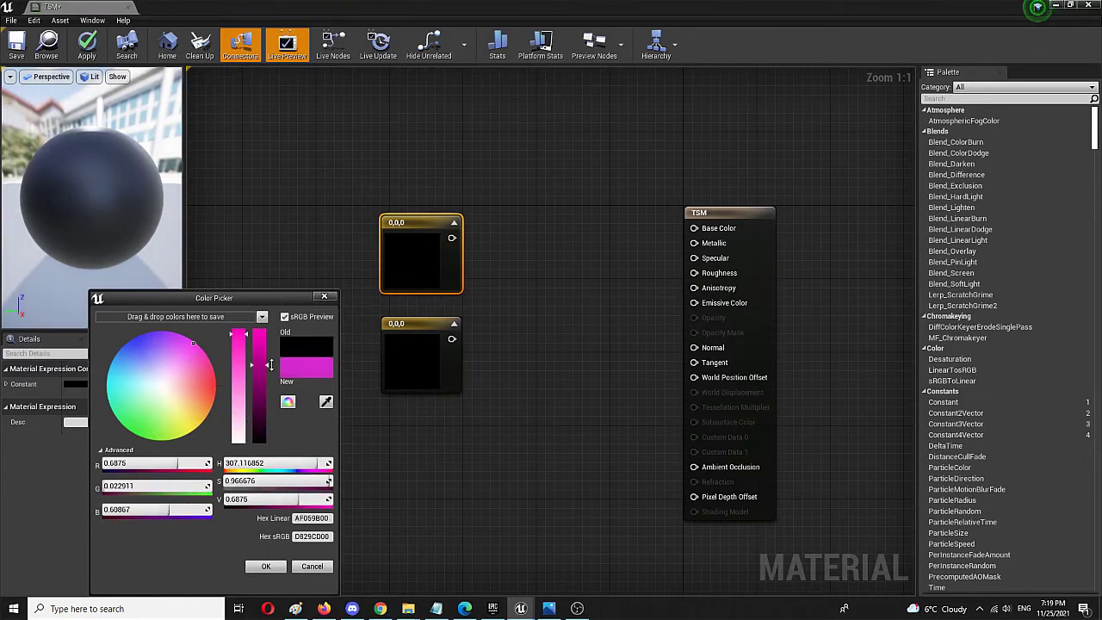
pyautogui.click(266, 566)
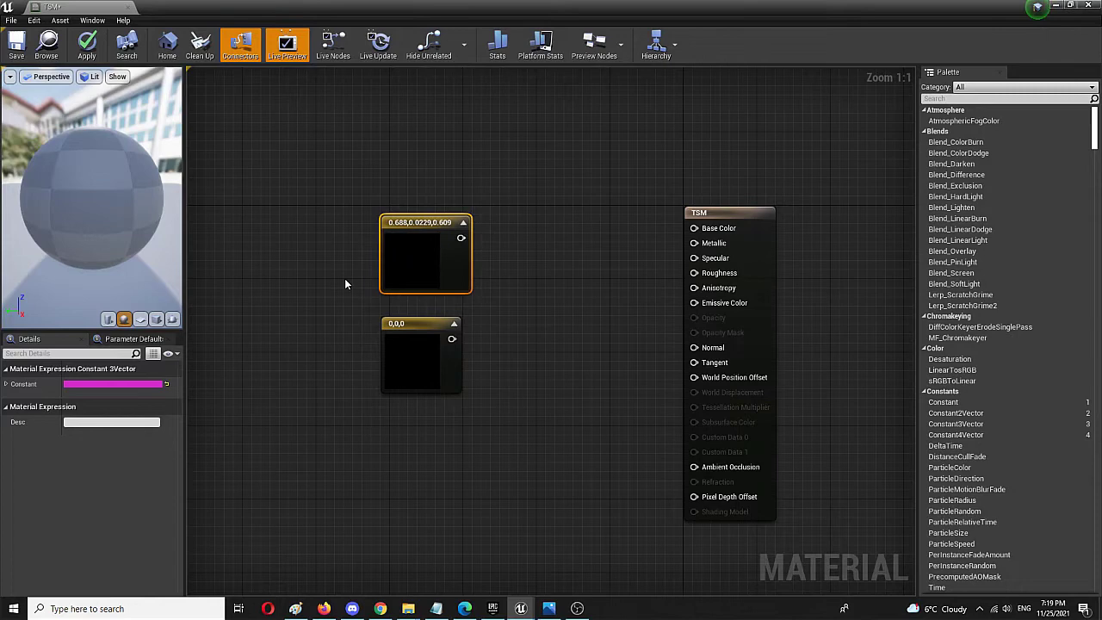
pyautogui.click(407, 334)
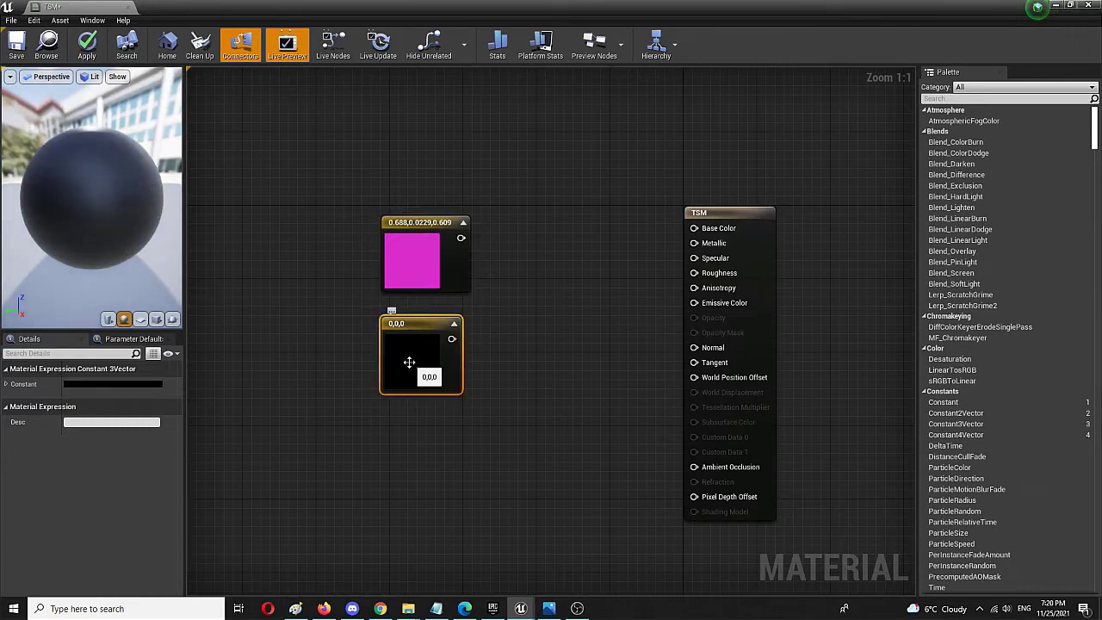
# Give the lower constant node a yellow colour of 0.745, 0.718, 0.0474
pyautogui.click(130, 383)
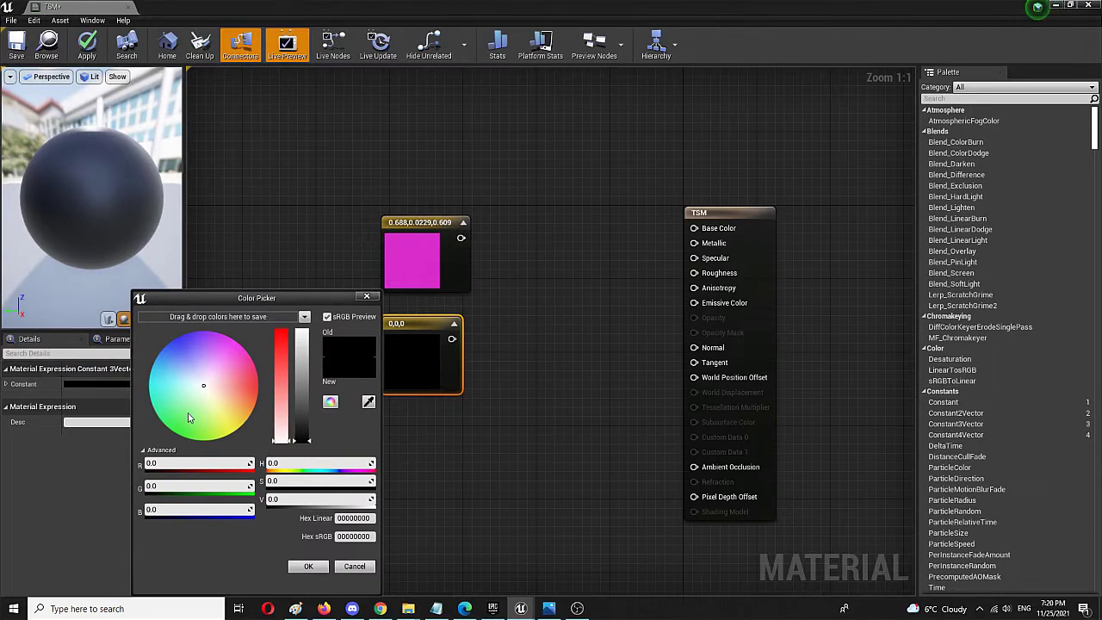
pyautogui.click(231, 429)
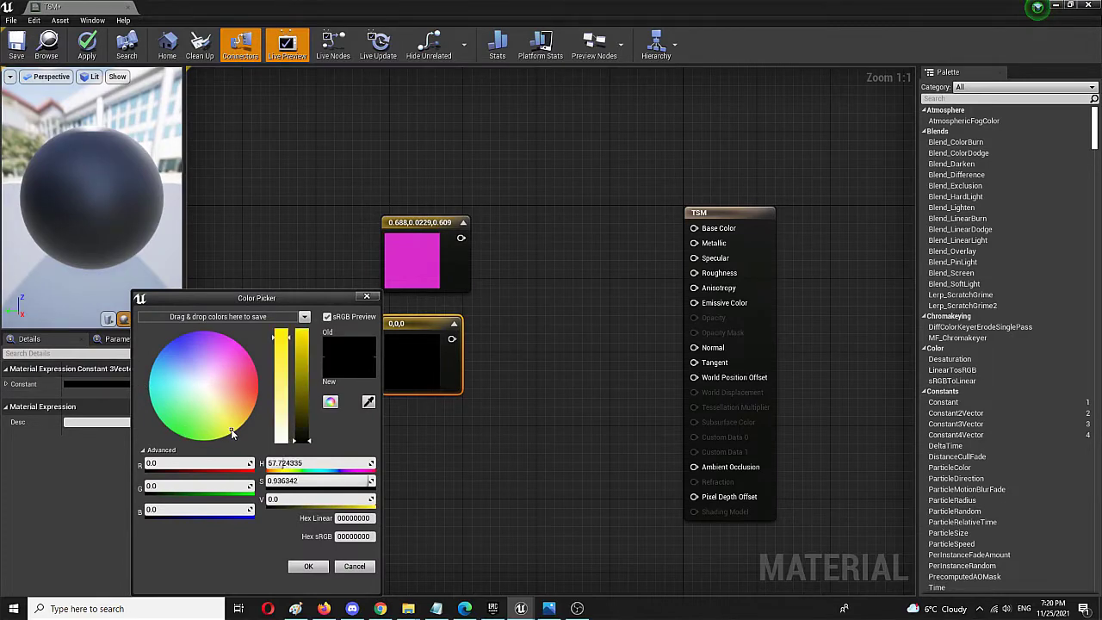
pyautogui.moveTo(303, 376); pyautogui.dragTo(302, 355)
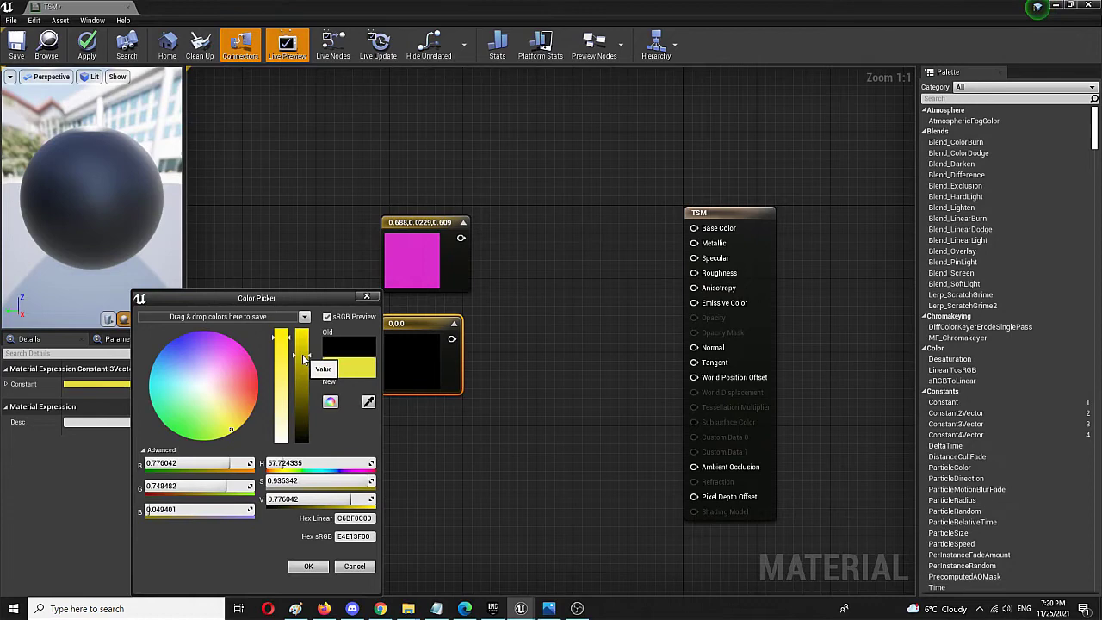
pyautogui.moveTo(302, 370); pyautogui.dragTo(308, 361)
pyautogui.click(308, 566)
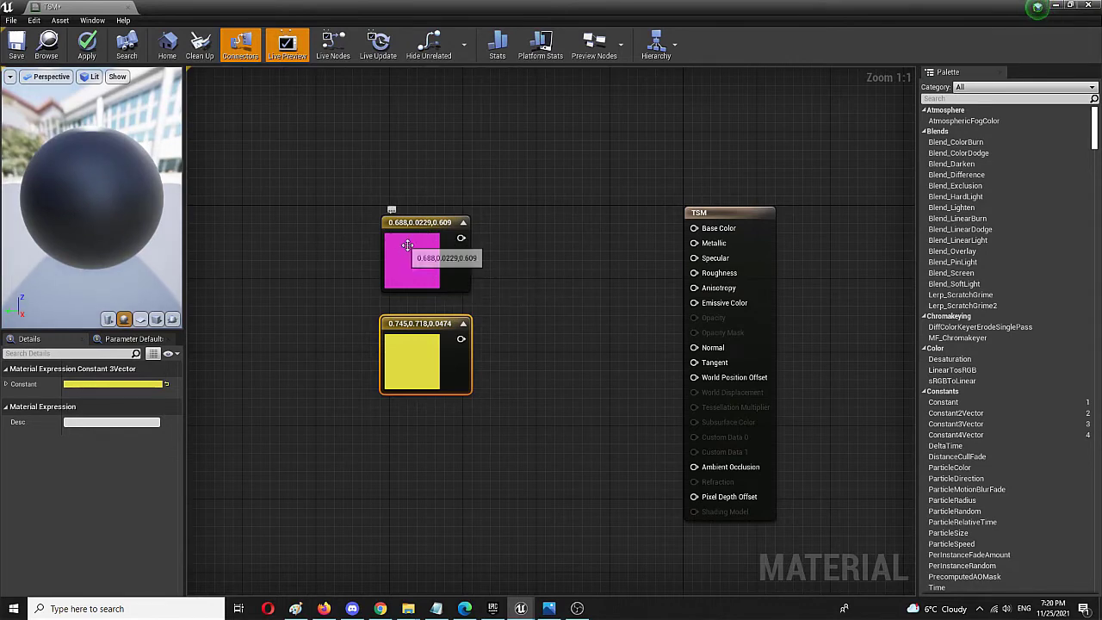
# Add a Lerp taking magenta as A and yellow as B, then search 'two sid' from Alpha
pyautogui.click(559, 259)
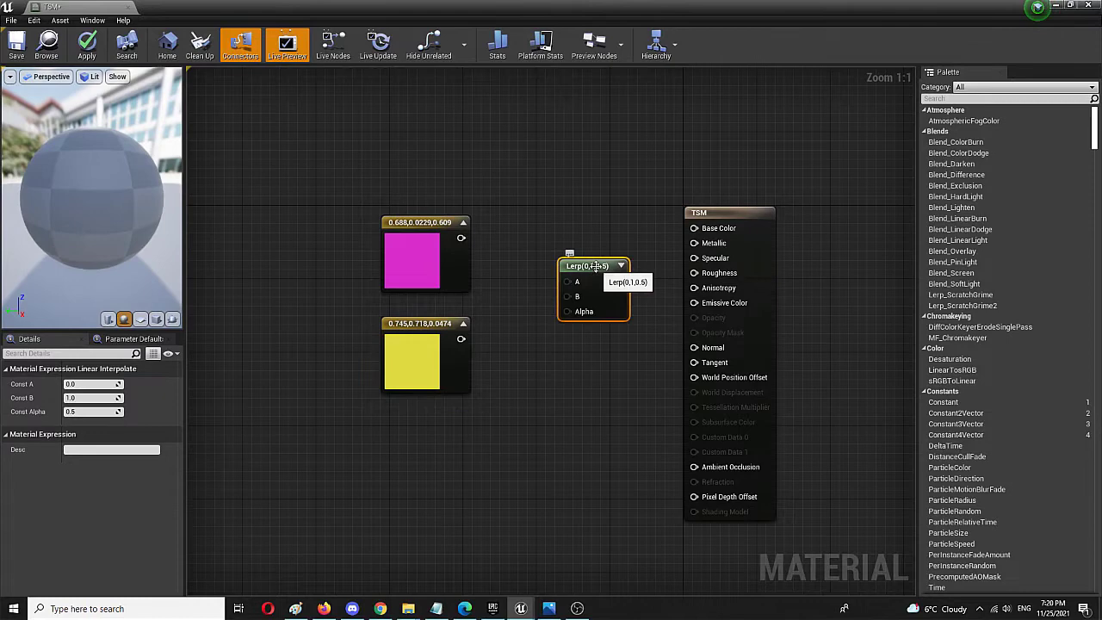
pyautogui.moveTo(595, 266); pyautogui.dragTo(582, 223)
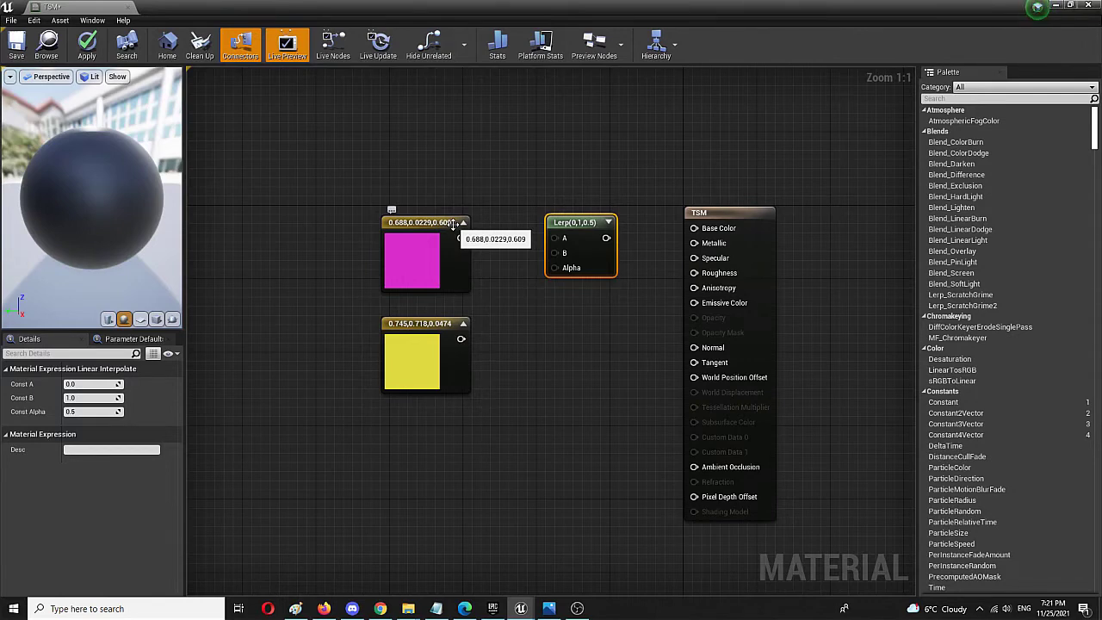
pyautogui.moveTo(461, 238); pyautogui.dragTo(553, 238)
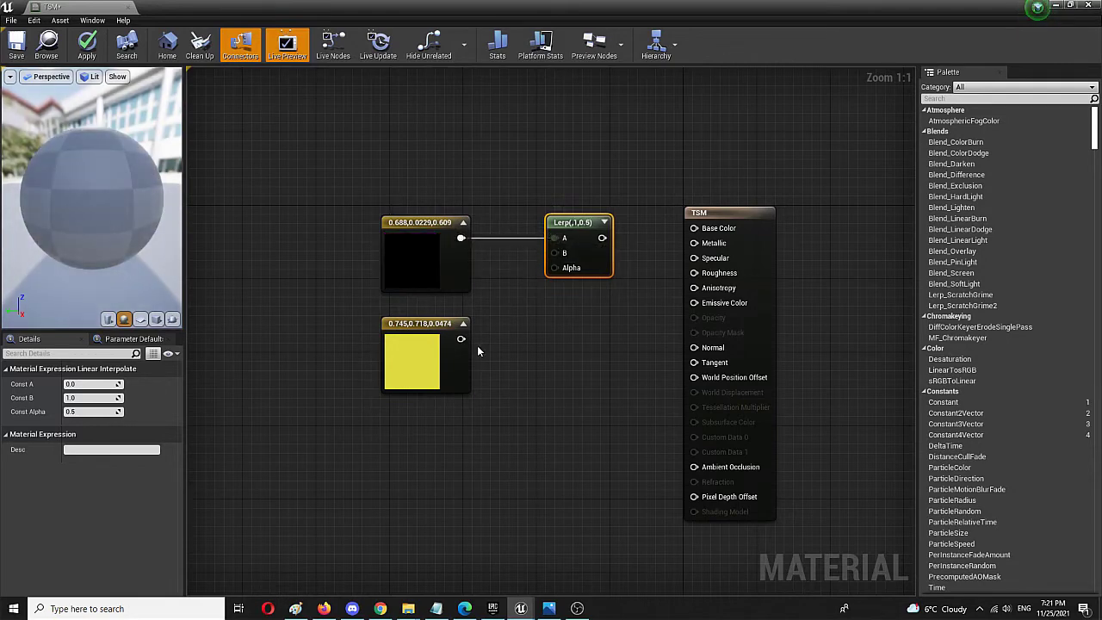
pyautogui.moveTo(460, 340); pyautogui.dragTo(554, 252)
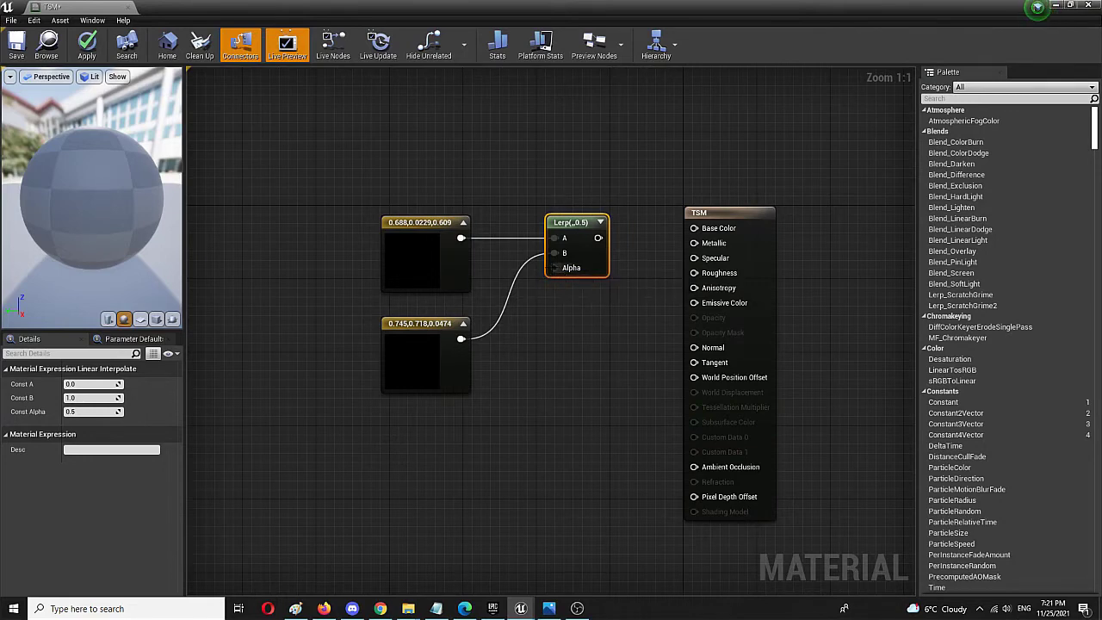
pyautogui.moveTo(555, 268); pyautogui.dragTo(480, 484)
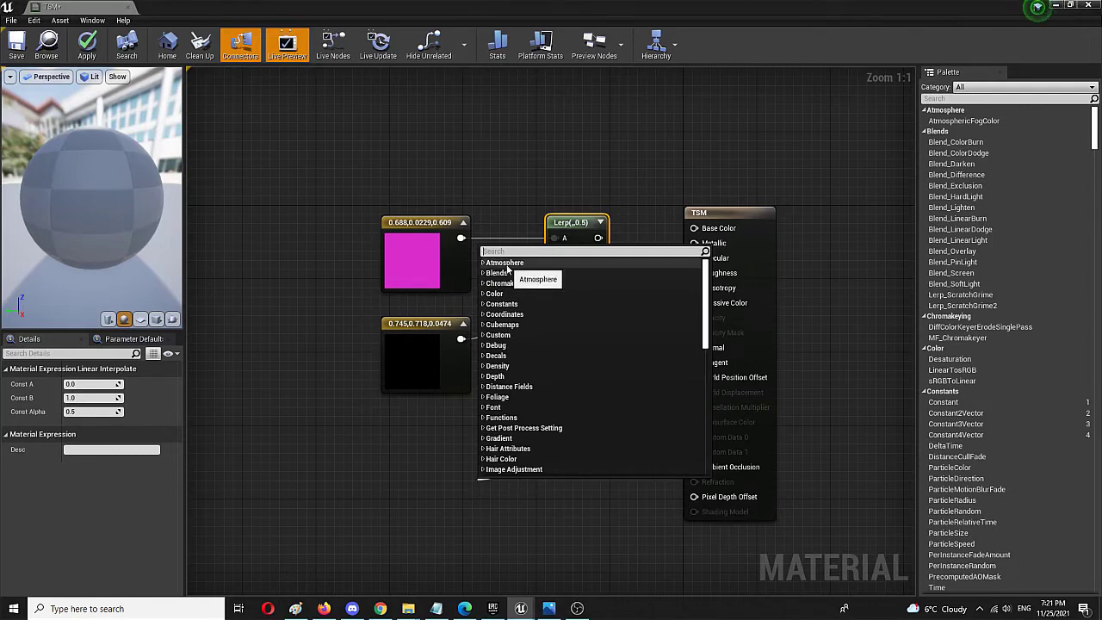
pyautogui.write('two sid')
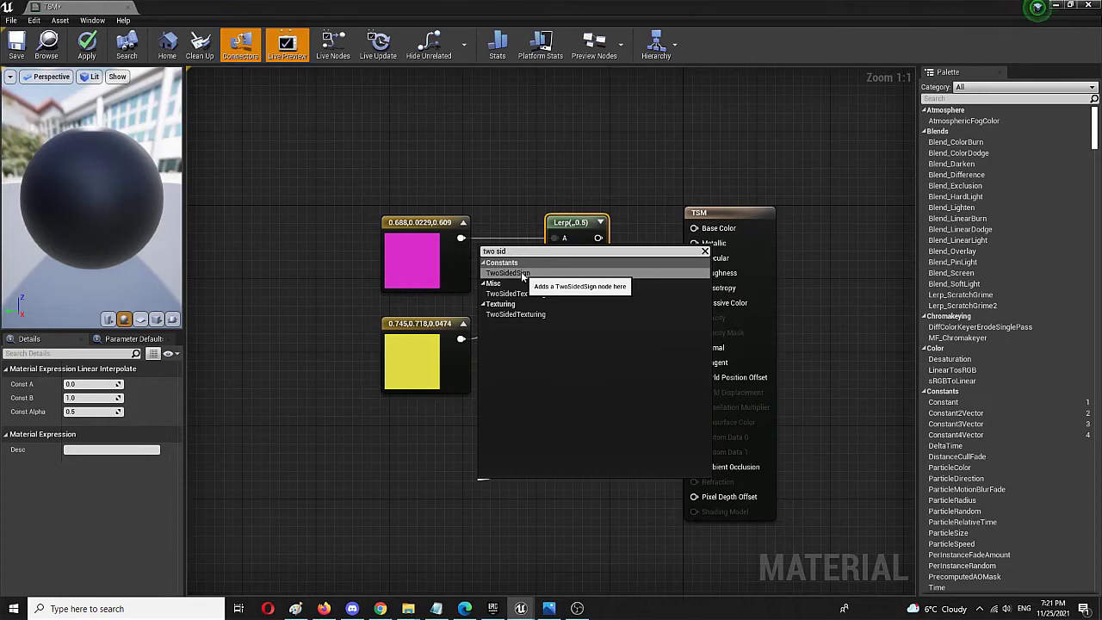
# Feed a TwoSidedSign node into the Lerp Alpha, tidy the nodes, and connect Lerp to Base Color
pyautogui.click(521, 273)
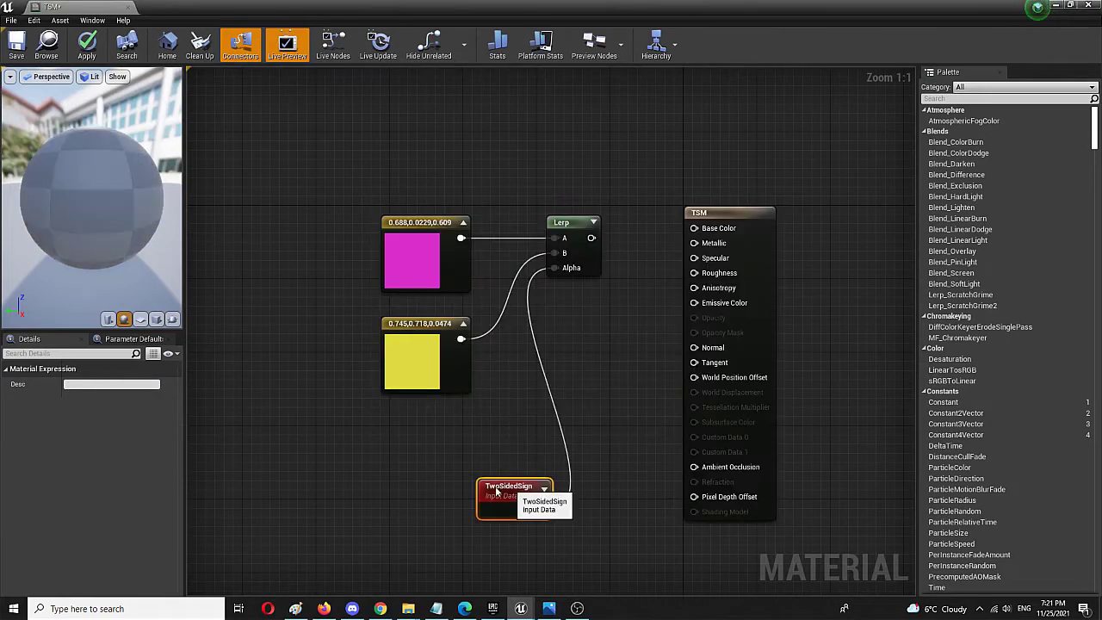
pyautogui.moveTo(515, 493); pyautogui.dragTo(420, 467)
pyautogui.moveTo(417, 323); pyautogui.dragTo(362, 315)
pyautogui.moveTo(412, 223); pyautogui.dragTo(356, 222)
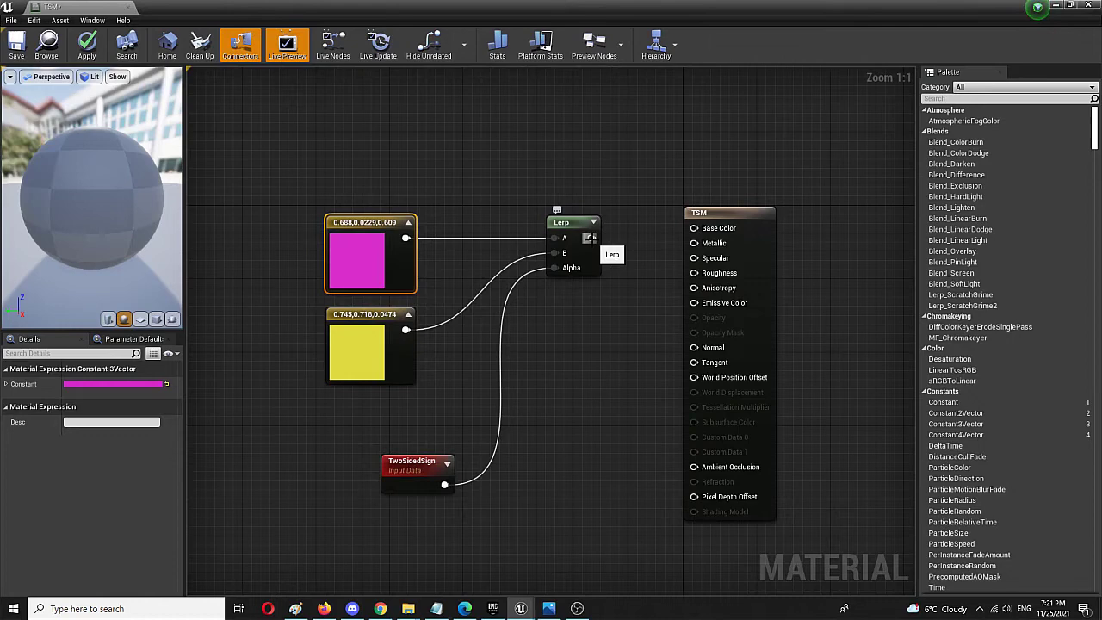
pyautogui.moveTo(589, 239); pyautogui.dragTo(695, 229)
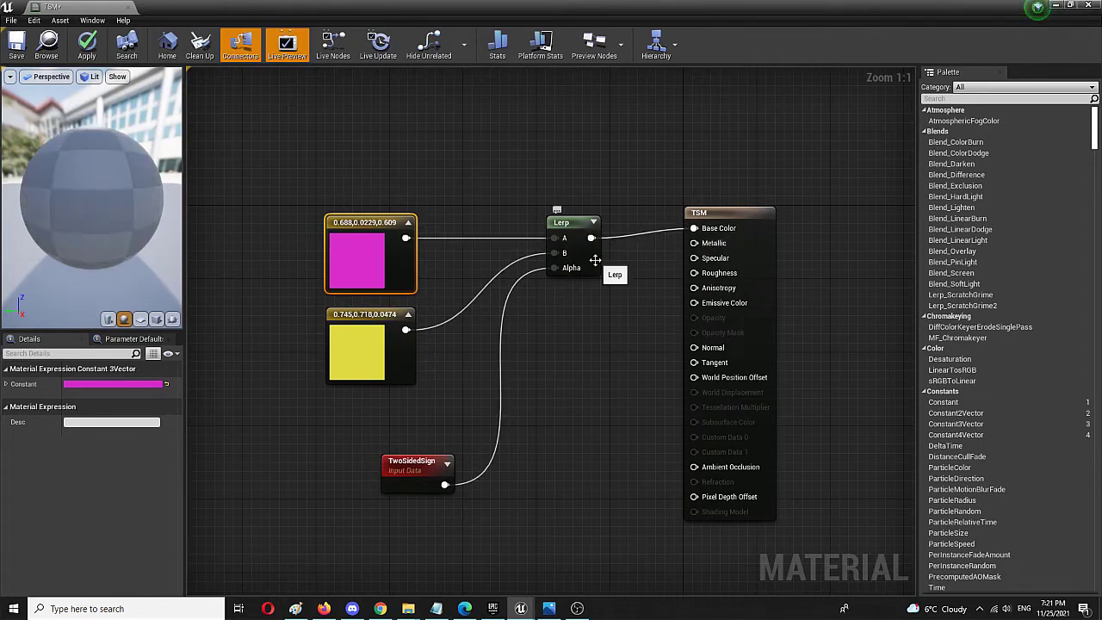
pyautogui.click(729, 216)
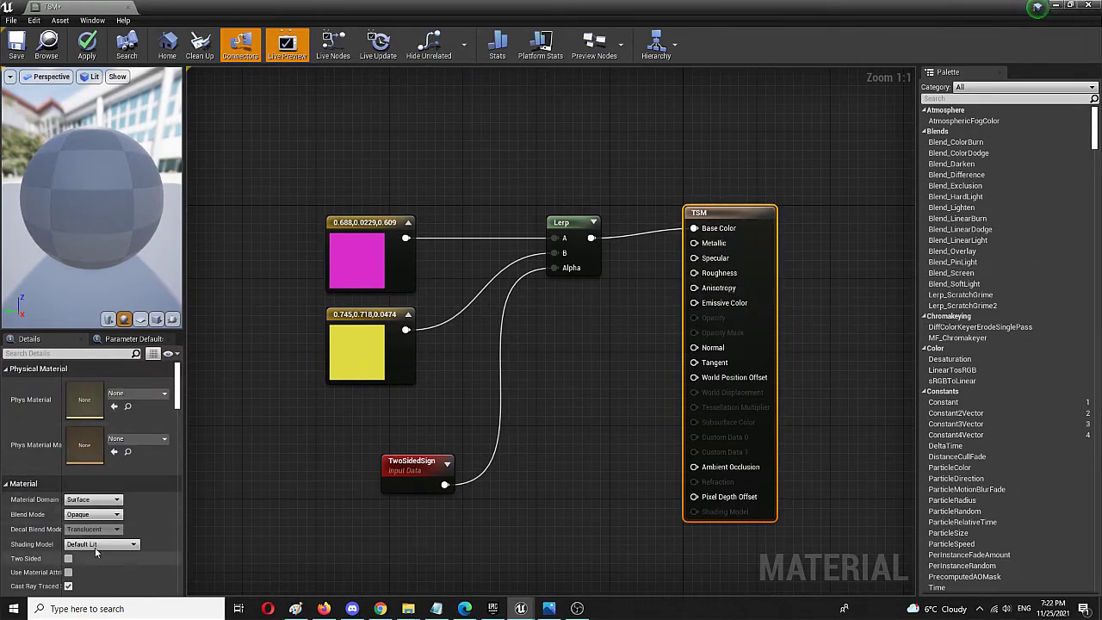
# Enable Two Sided on the TSM material, save it, and dock its editor beside the level tab
pyautogui.scroll(-1, 86, 551)
pyautogui.click(7, 448)
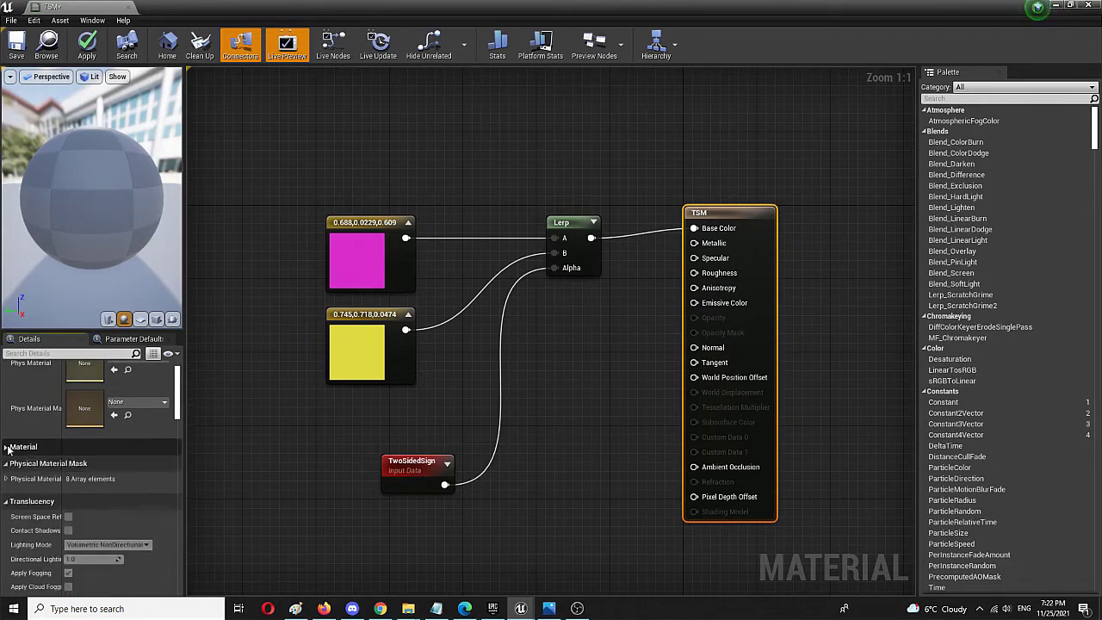
pyautogui.click(7, 447)
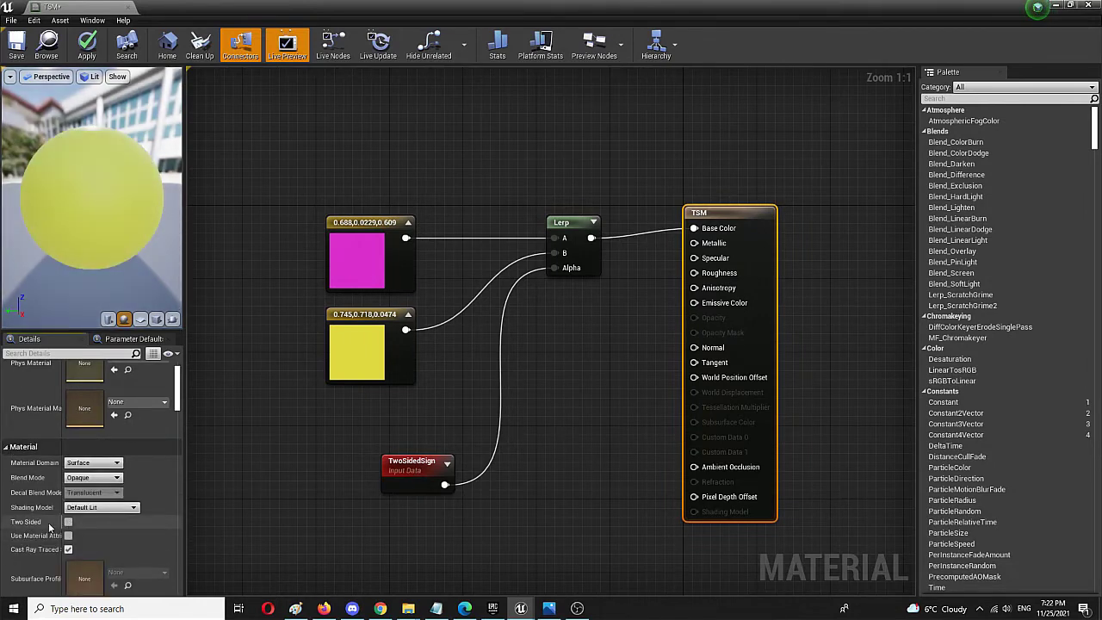
pyautogui.click(71, 524)
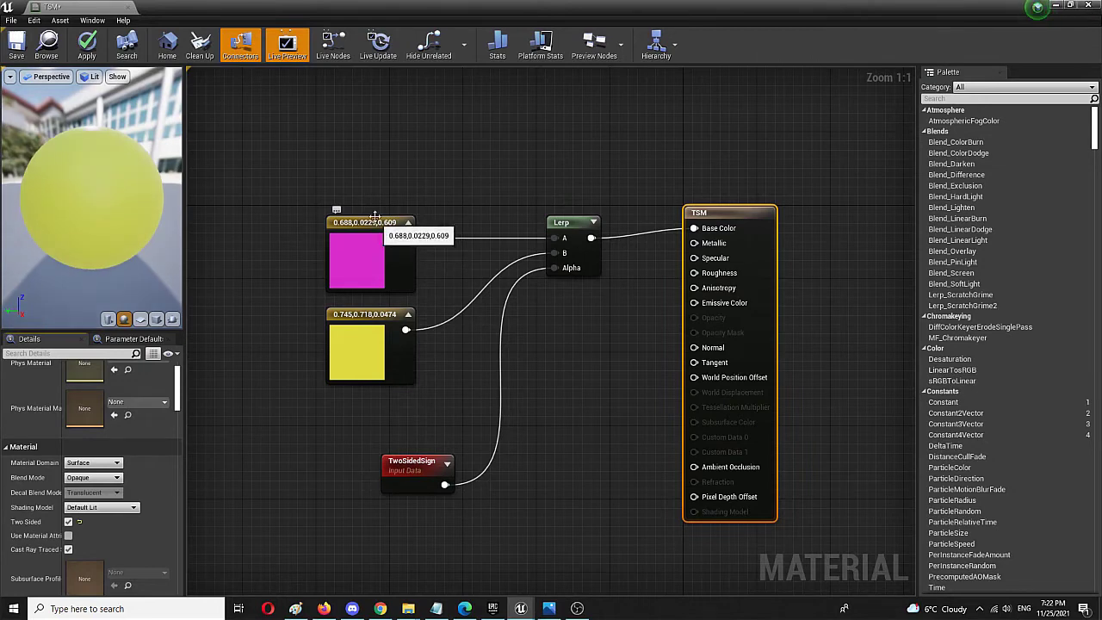
pyautogui.click(16, 45)
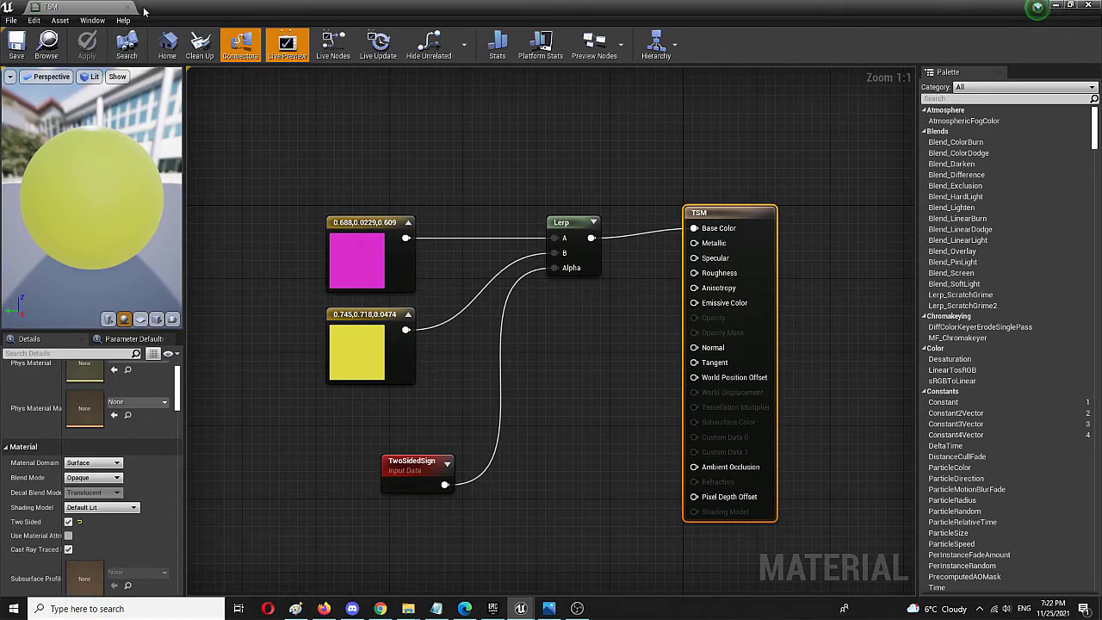
pyautogui.moveTo(129, 9); pyautogui.dragTo(172, 15)
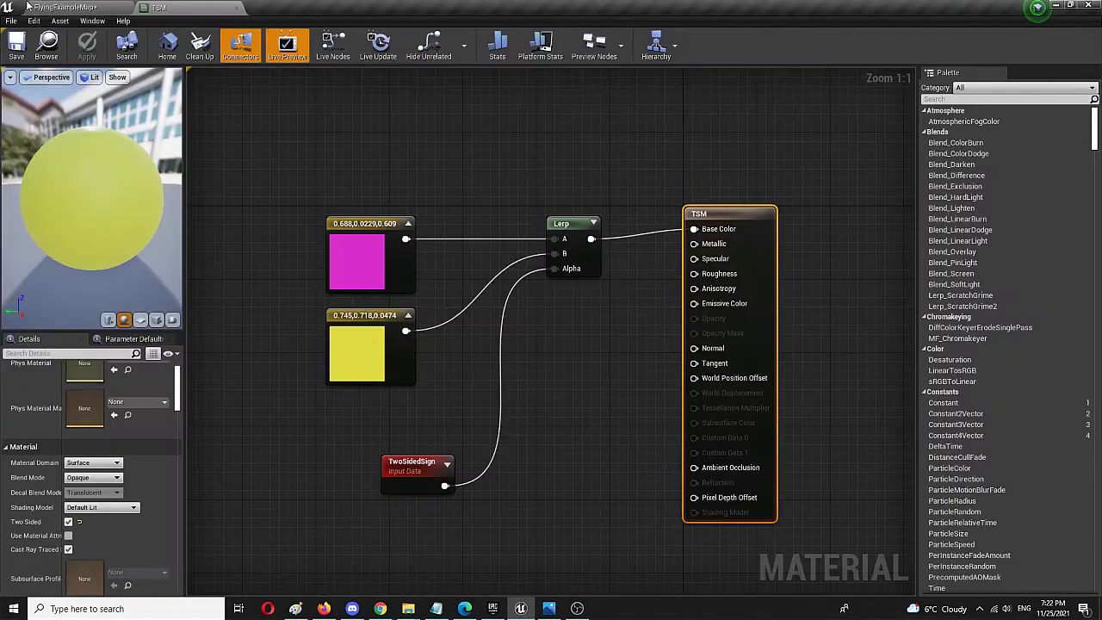
# Place a Plane in the FlyingExampleMap level and rotate it 90° to stand upright
pyautogui.click(78, 8)
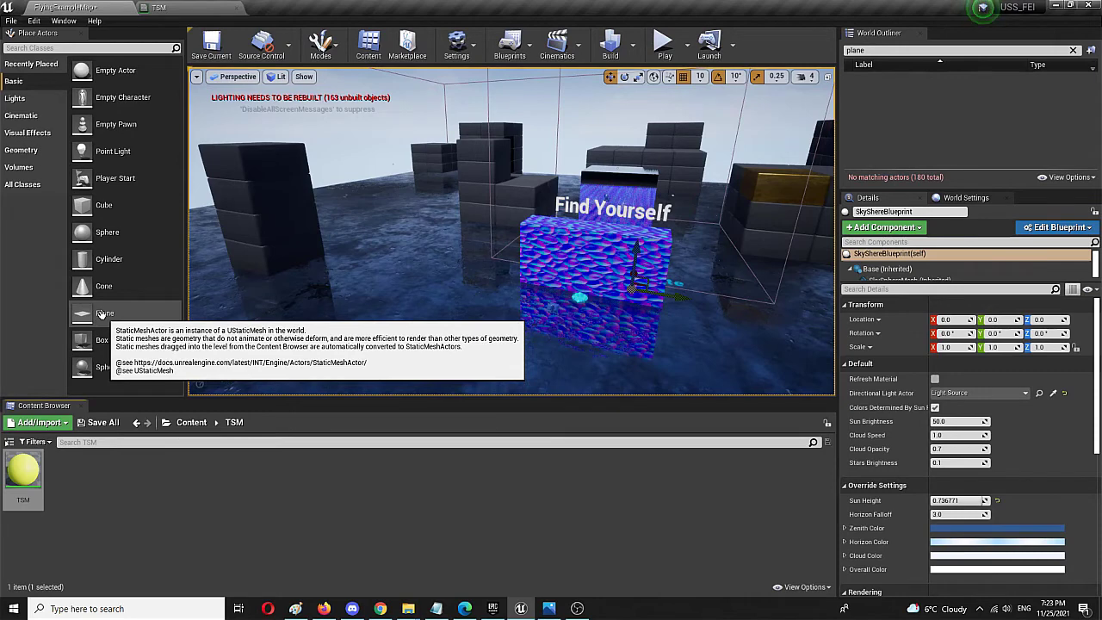
pyautogui.moveTo(102, 313); pyautogui.dragTo(353, 216)
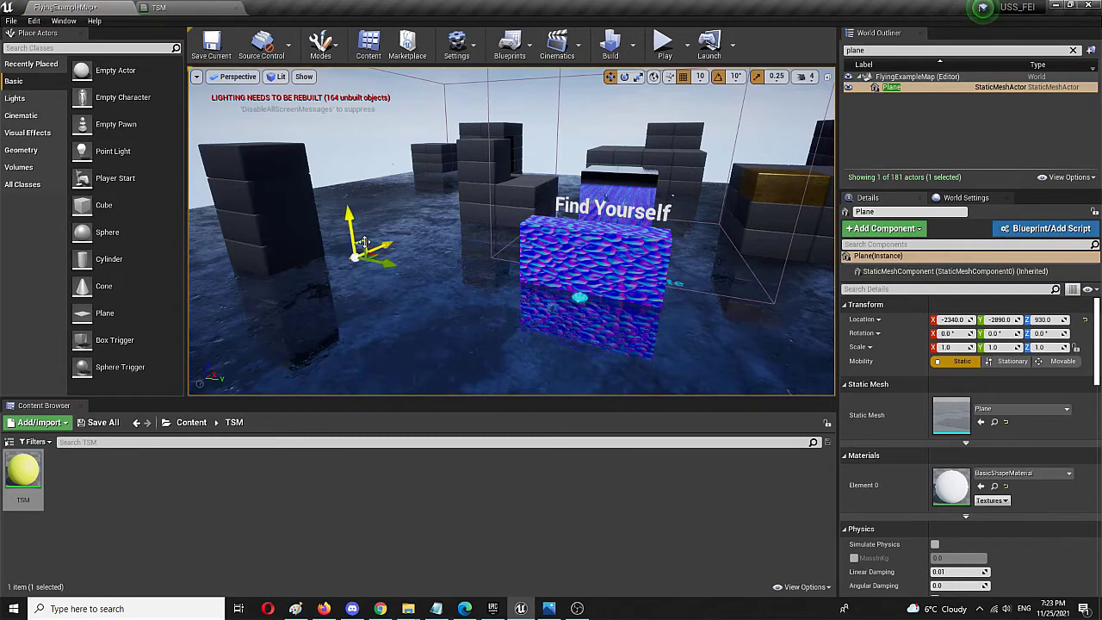
pyautogui.press('r')
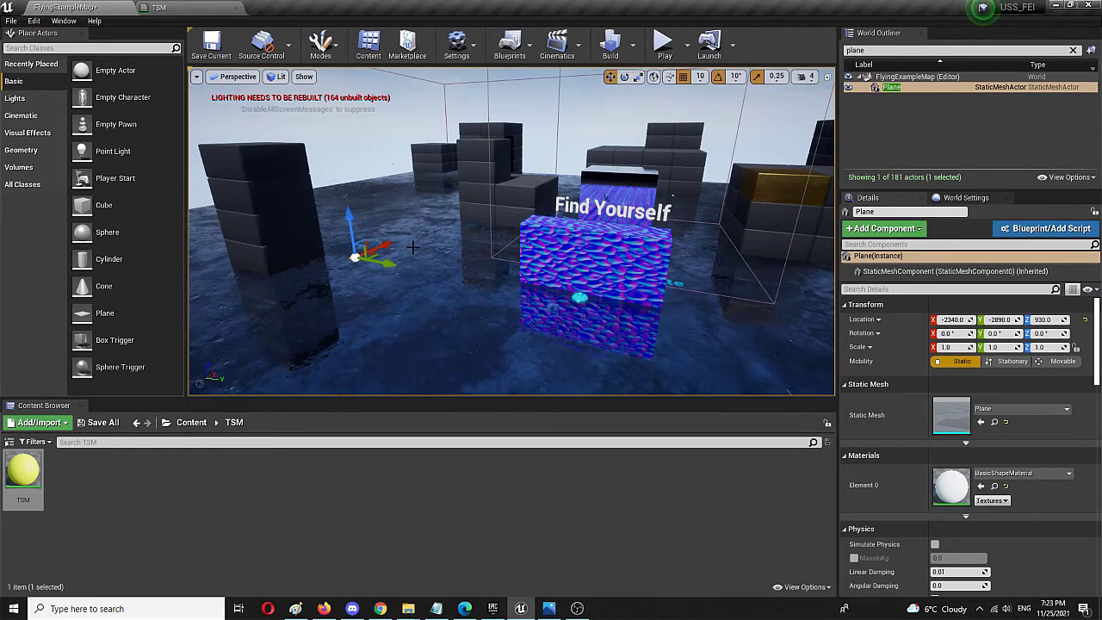
pyautogui.press('e')
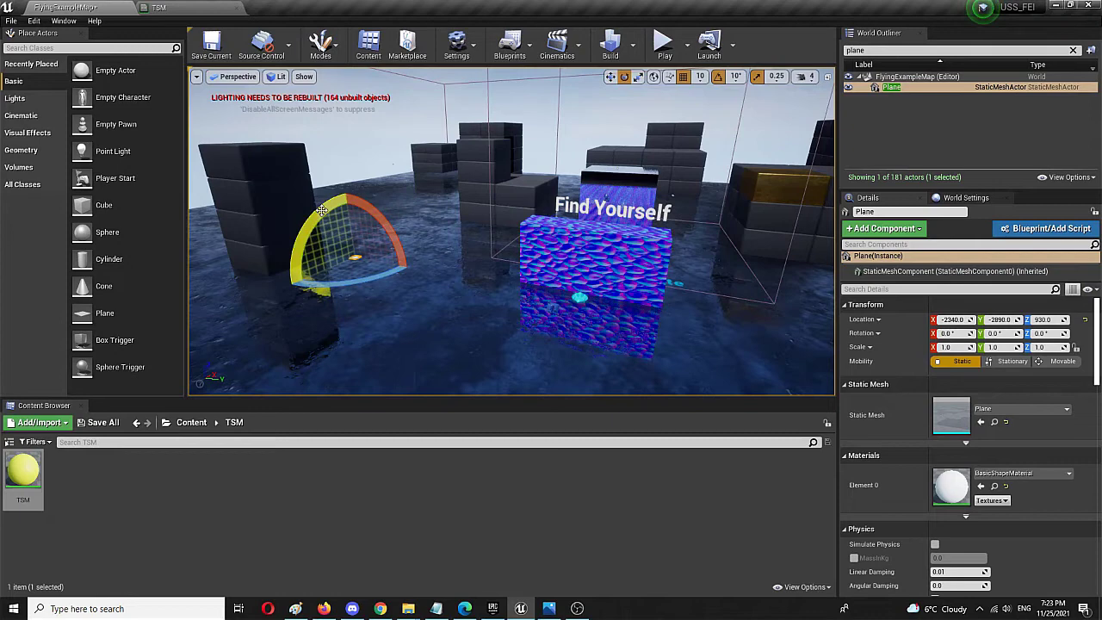
pyautogui.moveTo(321, 210)
pyautogui.mouseDown()
pyautogui.moveTo(379, 203)
pyautogui.moveTo(349, 183)
pyautogui.moveTo(308, 212)
pyautogui.mouseUp()
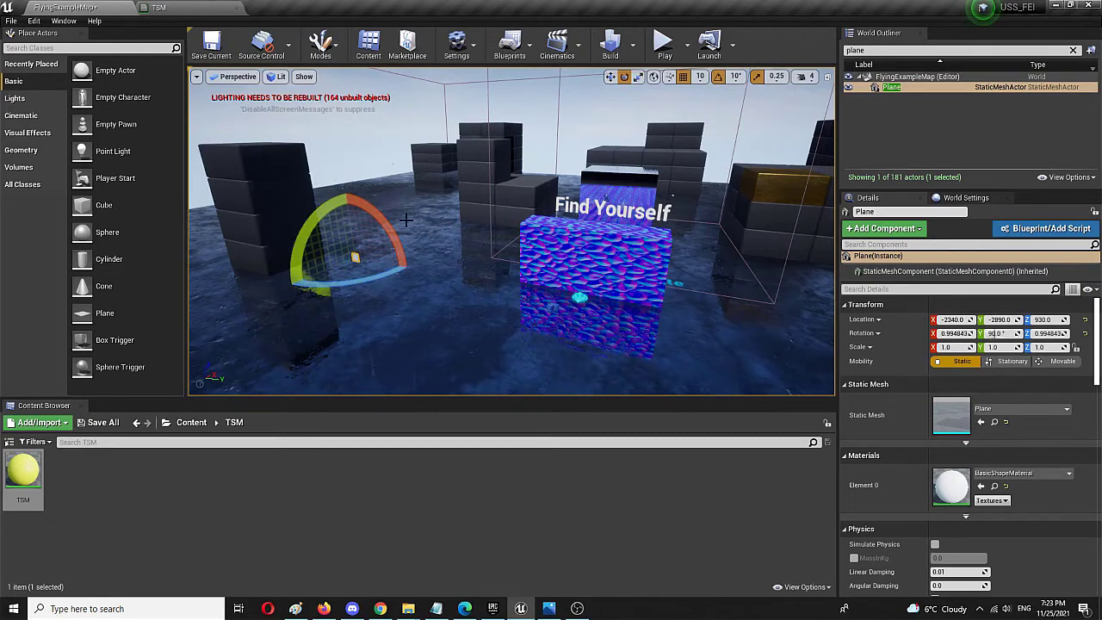
# Scale the plane to 7.5 by 8.75 and move the camera closer to it
pyautogui.press('w')
pyautogui.moveTo(387, 264); pyautogui.dragTo(396, 264)
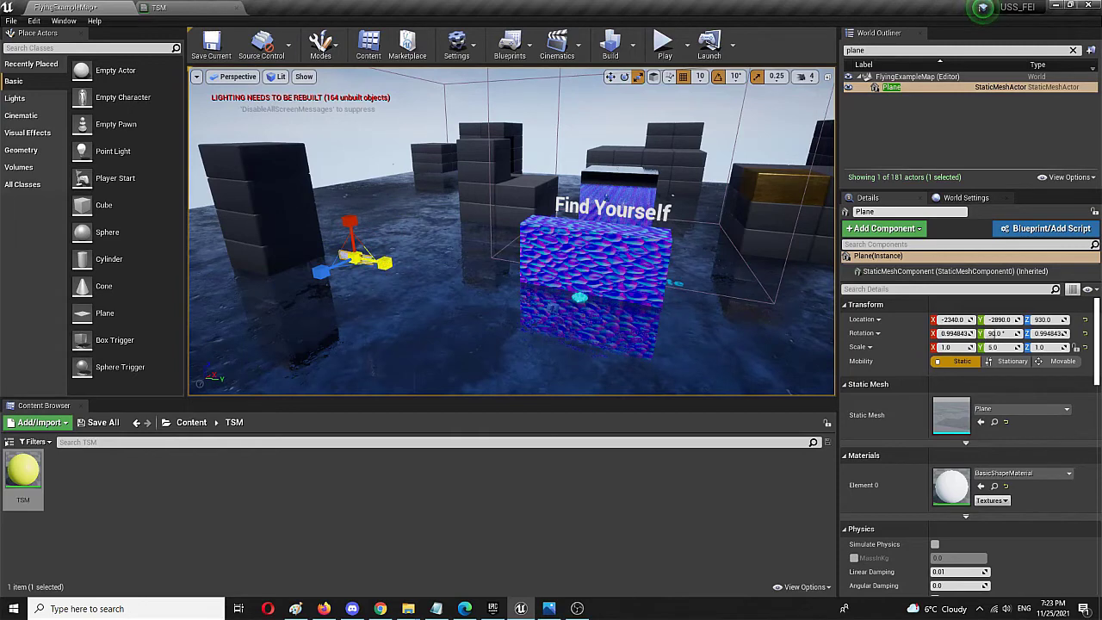
pyautogui.moveTo(353, 227); pyautogui.dragTo(353, 201)
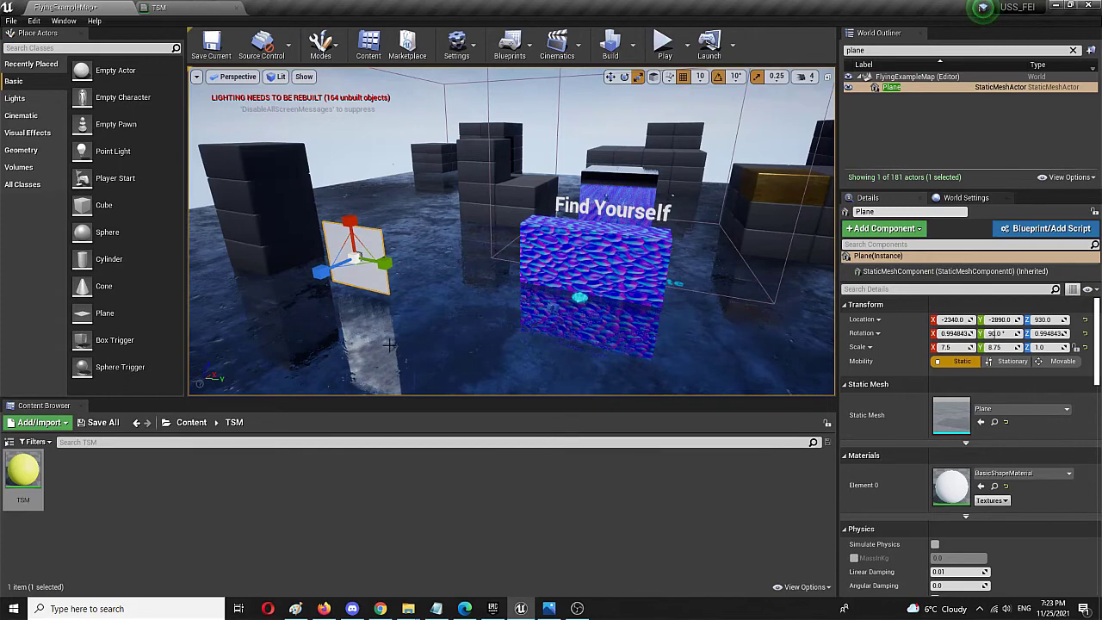
pyautogui.click(403, 321)
pyautogui.click(342, 230)
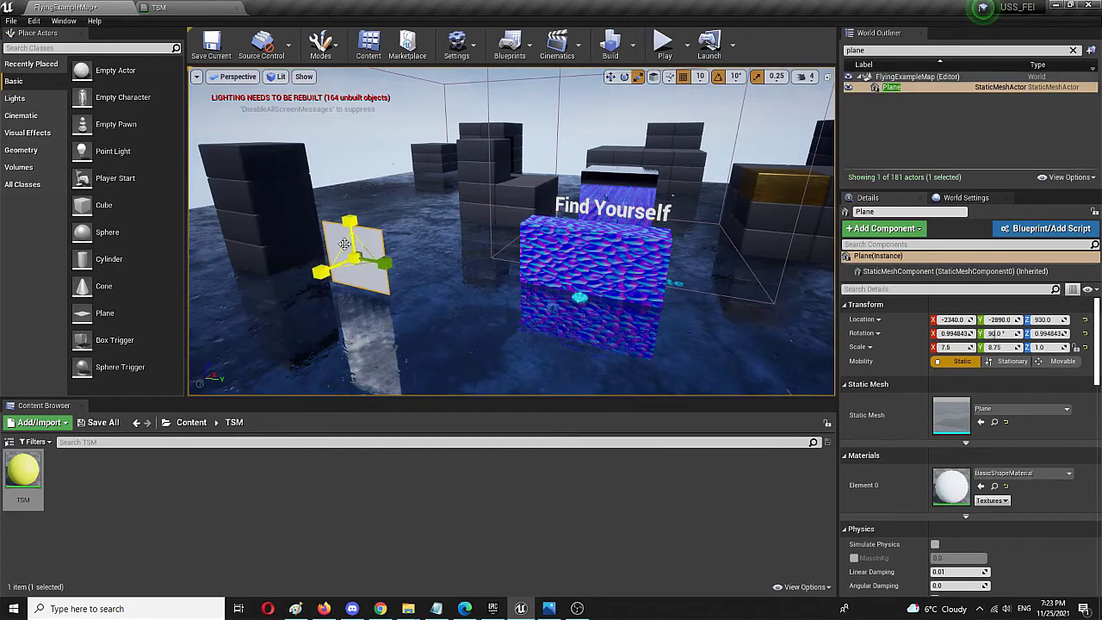
pyautogui.moveTo(349, 303); pyautogui.dragTo(312, 310, button='right')
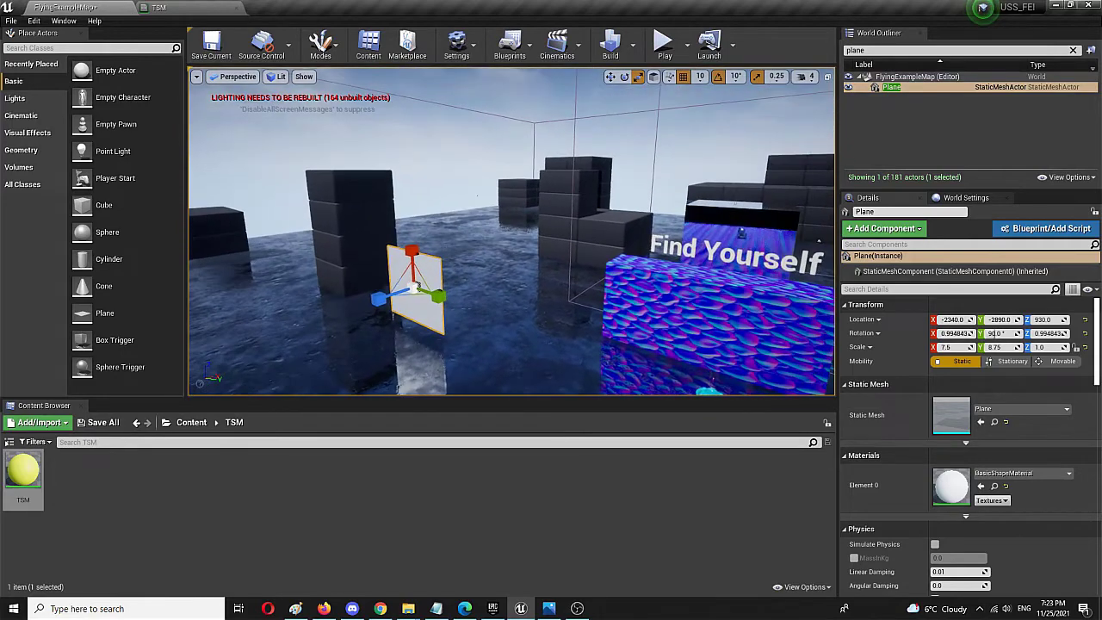
pyautogui.press('w')
pyautogui.moveTo(391, 344); pyautogui.dragTo(389, 344, button='right')
pyautogui.moveTo(448, 375); pyautogui.dragTo(448, 376, button='right')
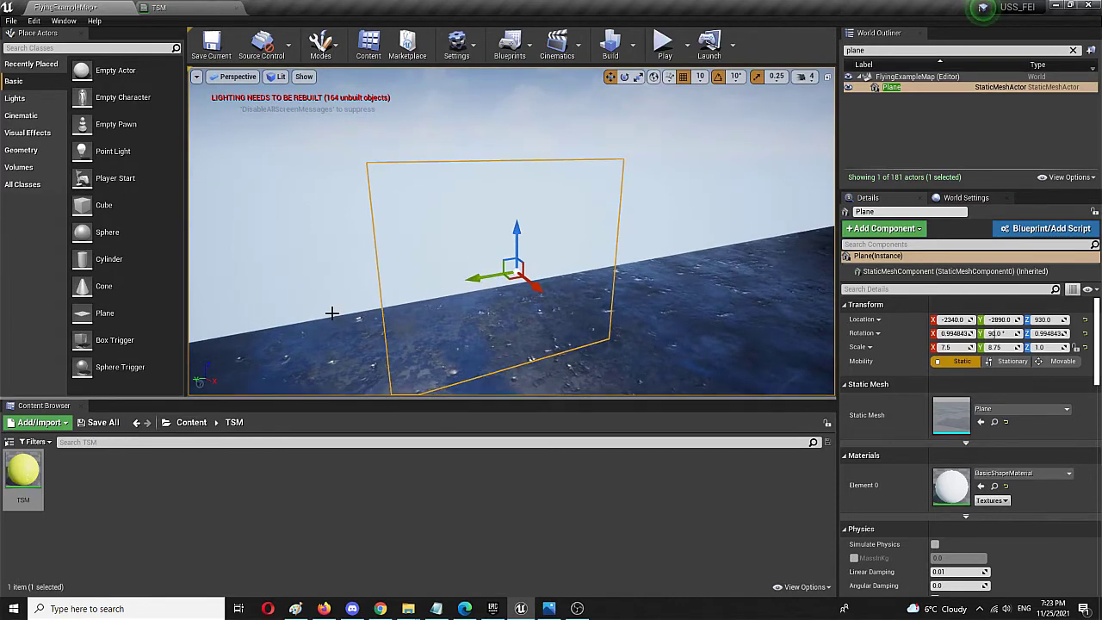
pyautogui.moveTo(332, 313); pyautogui.dragTo(332, 312, button='right')
pyautogui.moveTo(248, 235); pyautogui.dragTo(295, 320, button='right')
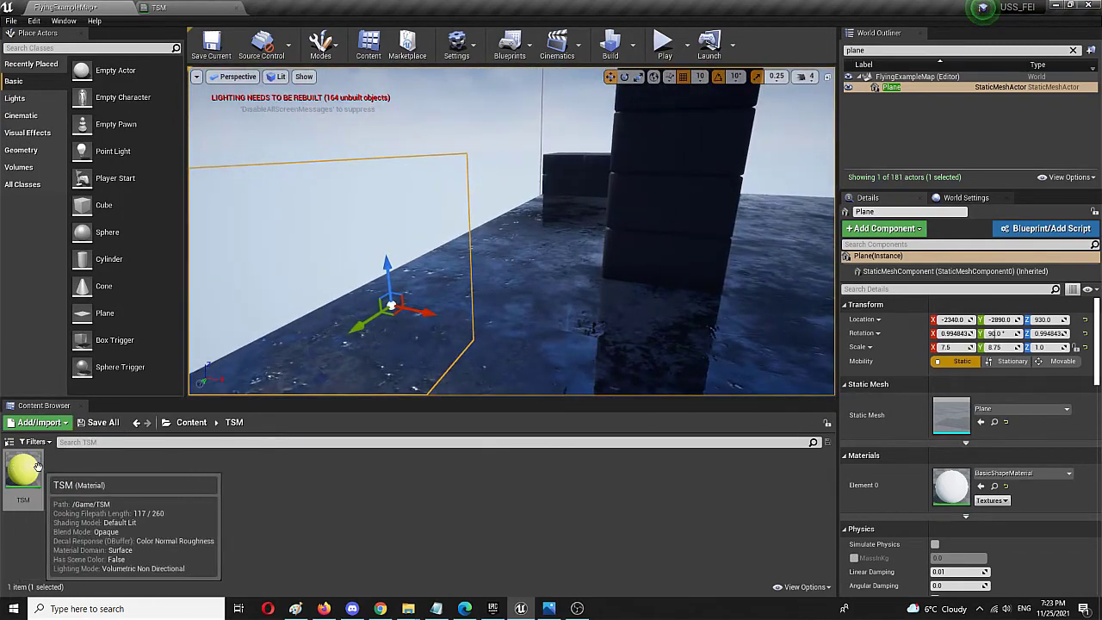
pyautogui.moveTo(374, 321); pyautogui.dragTo(379, 320, button='right')
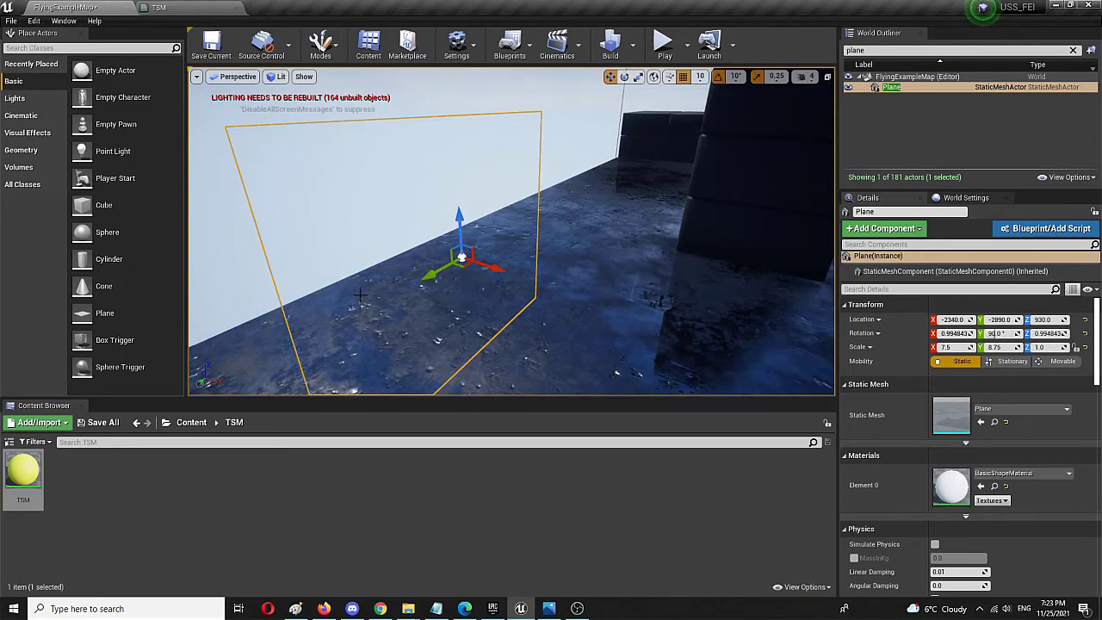
pyautogui.moveTo(360, 295); pyautogui.dragTo(360, 296, button='right')
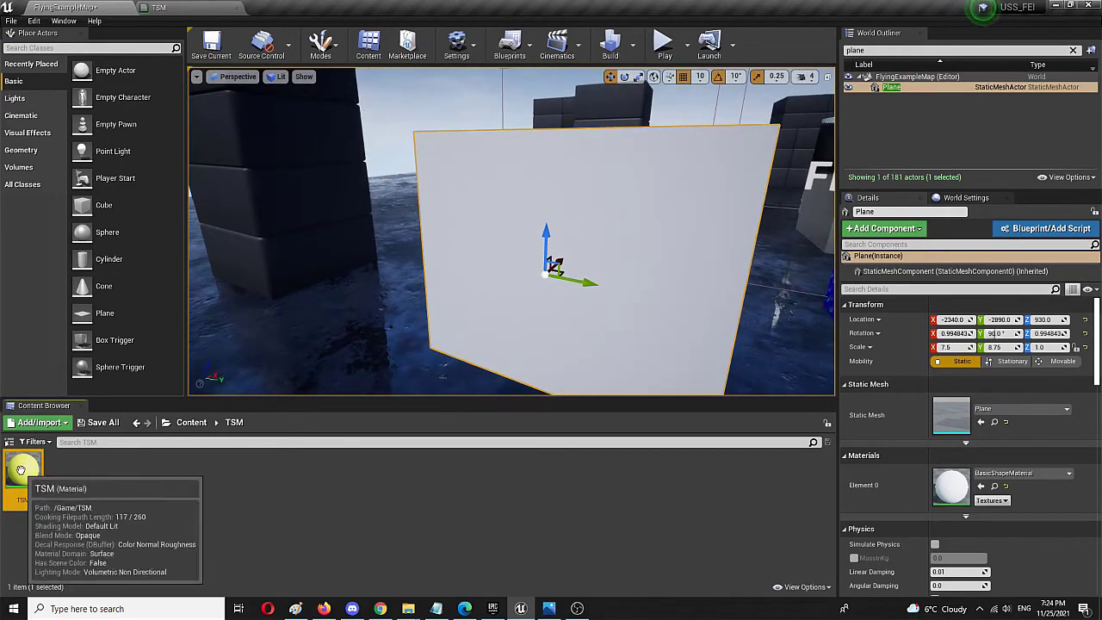
# Apply the TSM material to the plane and view its yellow face from further back
pyautogui.moveTo(21, 469); pyautogui.dragTo(500, 216)
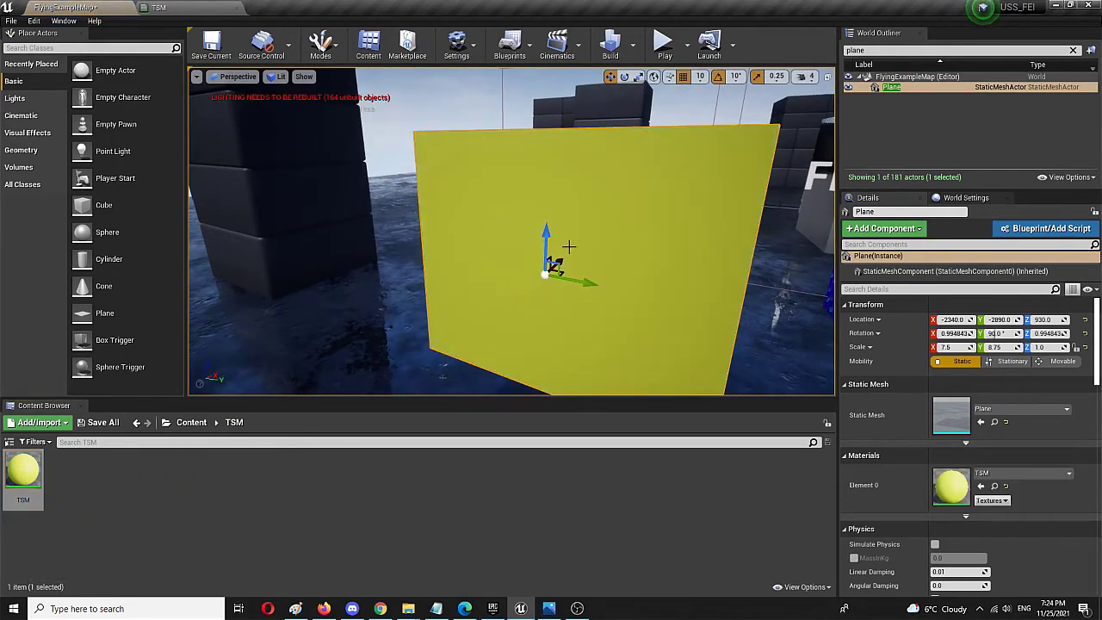
pyautogui.moveTo(640, 234); pyautogui.dragTo(568, 231, button='right')
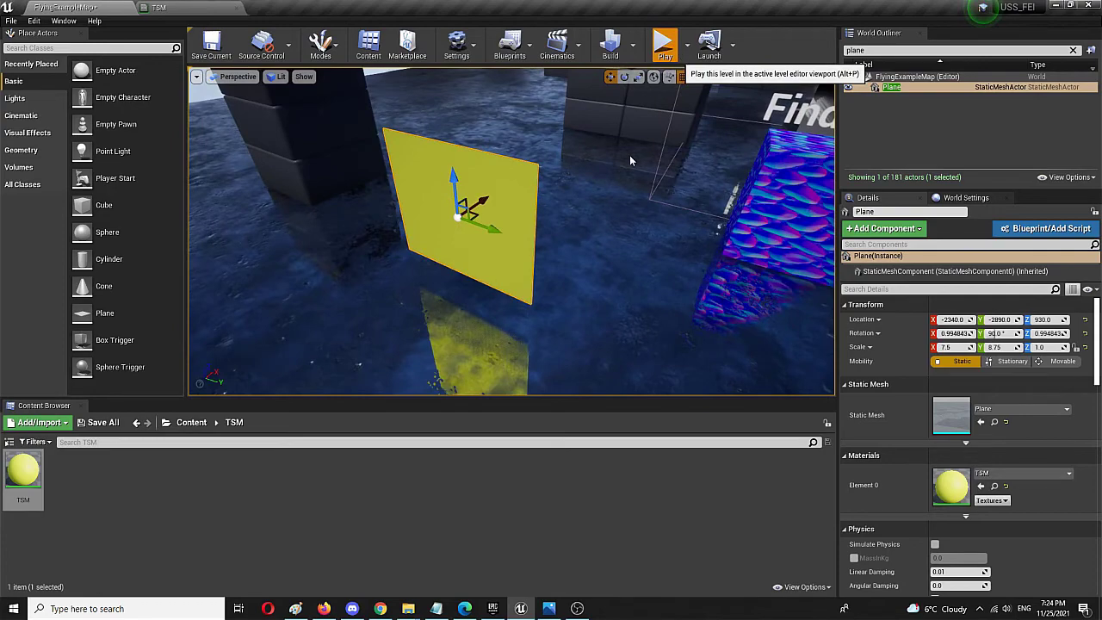
# Start playing the level and take control of the game view
pyautogui.hotkey('alt', 'p')
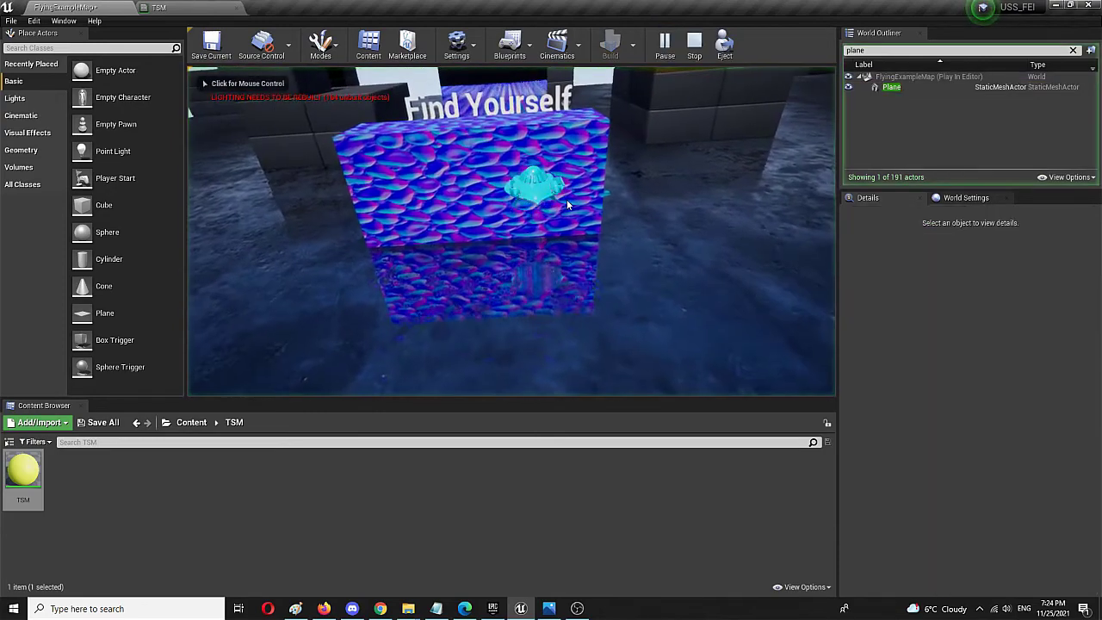
pyautogui.click(567, 198)
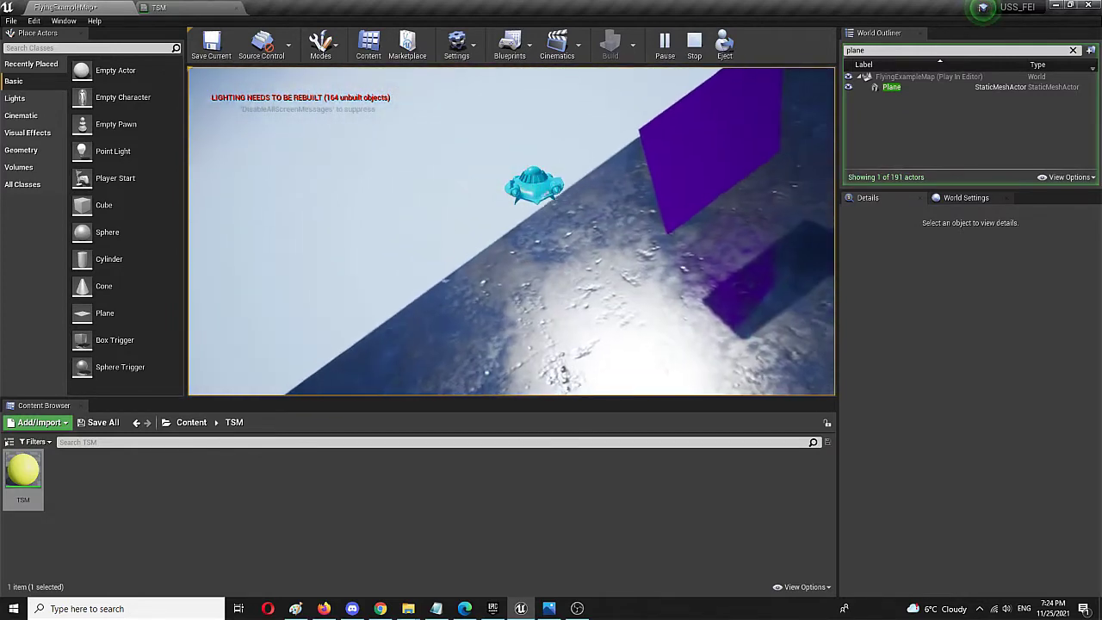
# Stop play mode, frame the plane, and return to the TSM material graph's TwoSidedSign Lerp setup
pyautogui.press('Escape')
pyautogui.press('f')
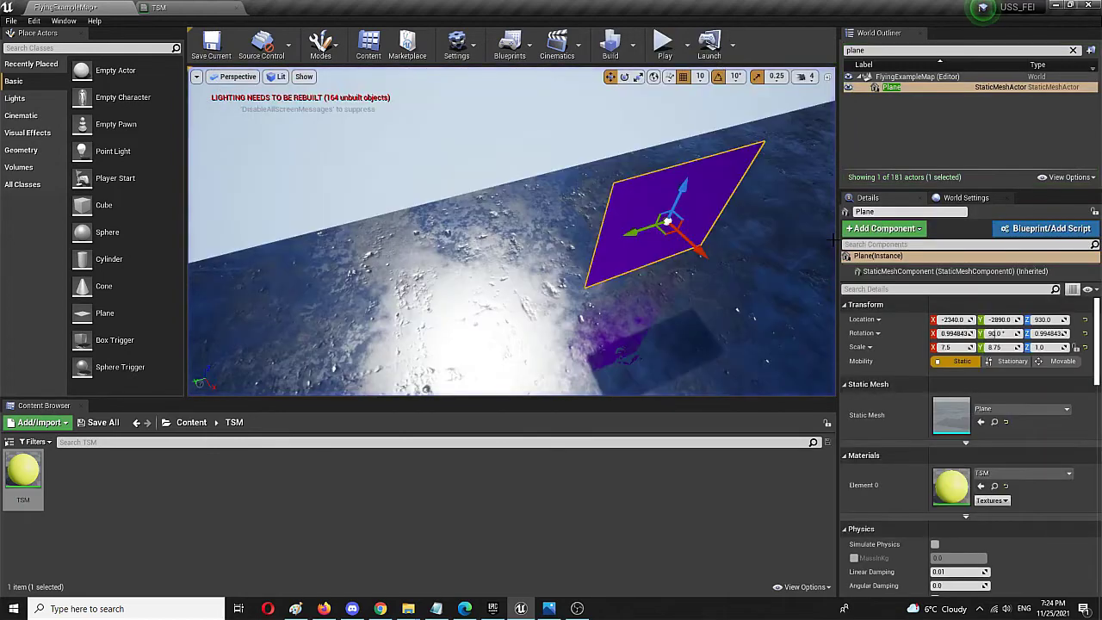
pyautogui.click(159, 7)
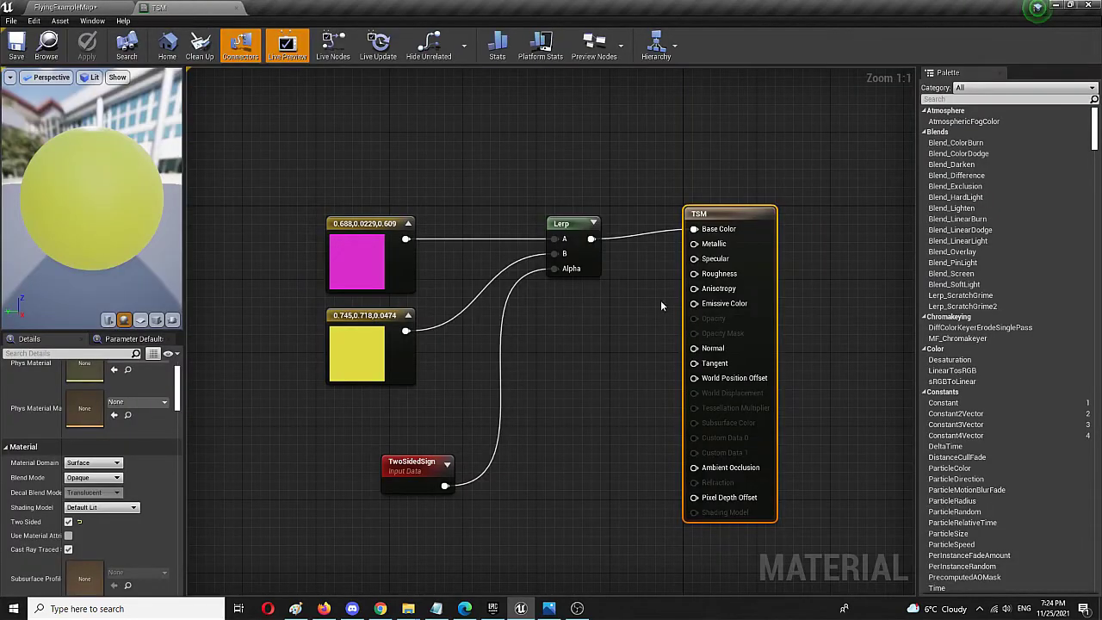